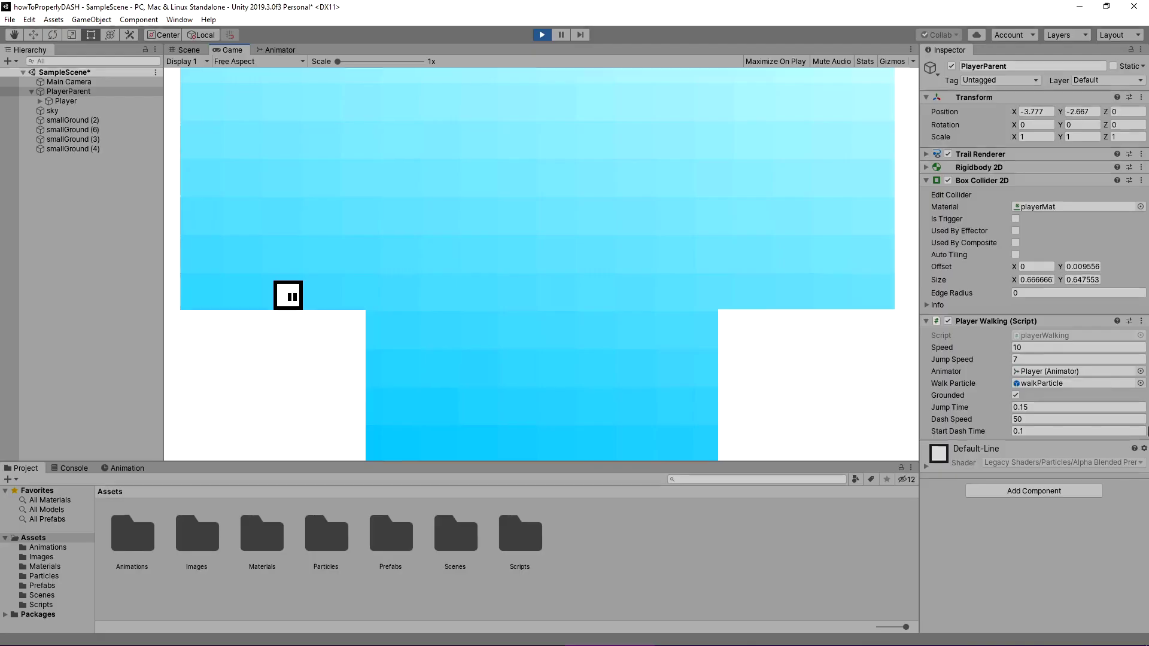
- In Play mode, run and jump across the ledges, dashing right and then left with Left Shift
key("Left")
key("space")
key("Right")
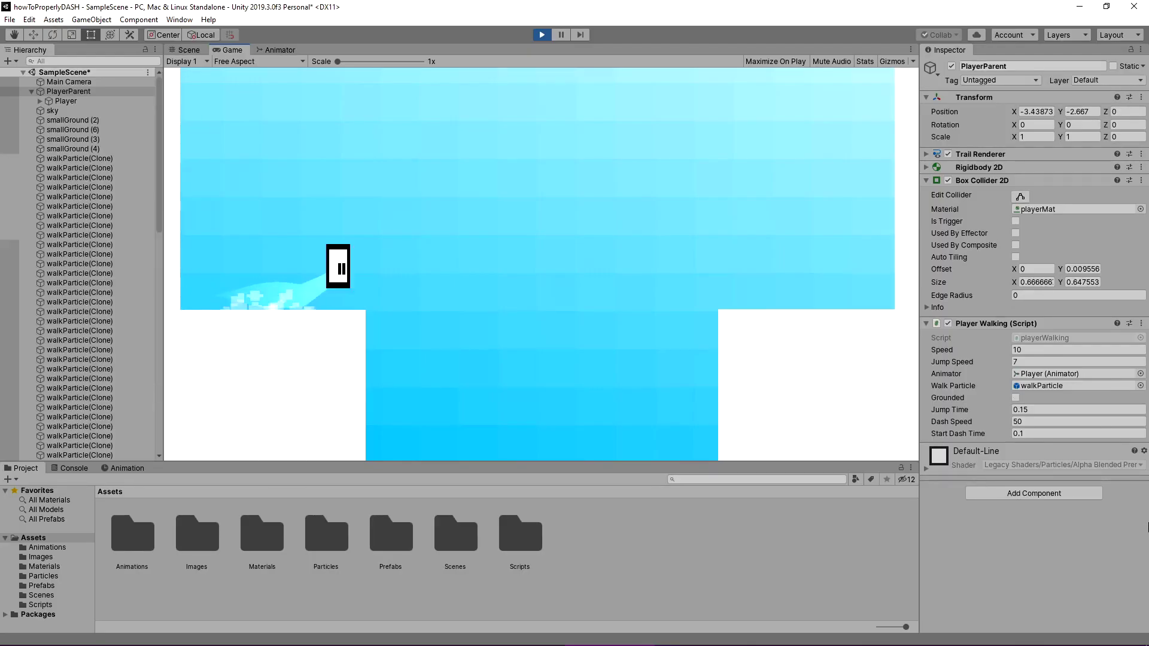
key("shift")
key("Left")
key("space")
key("Right")
key("space")
key("Left")
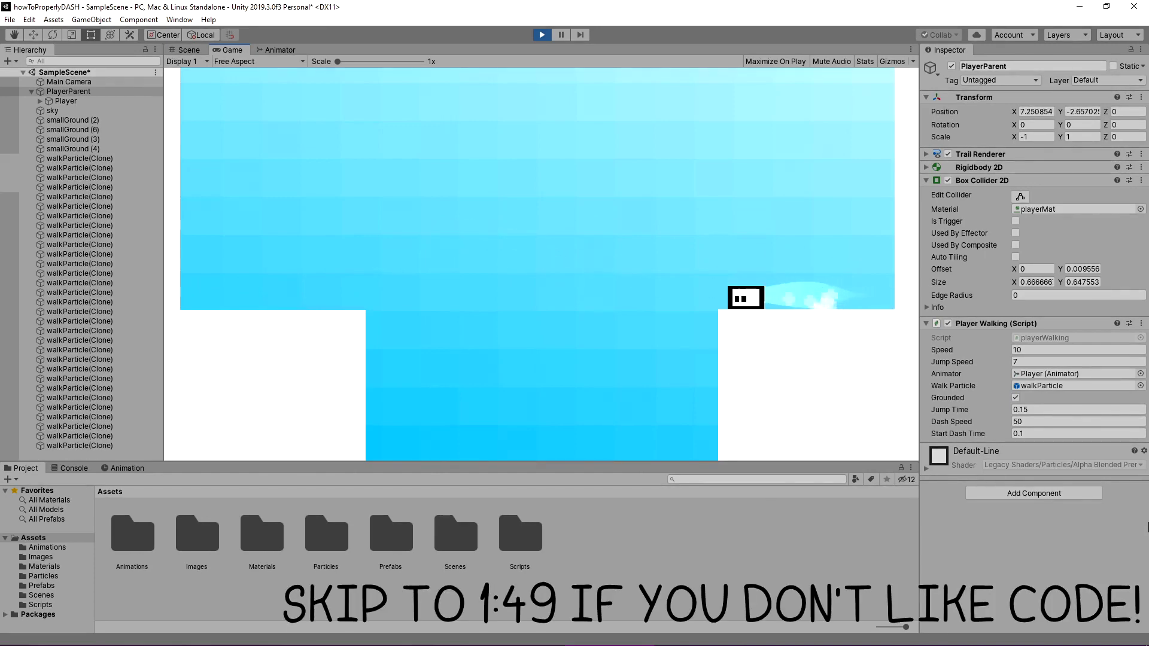
key("space")
key("shift")
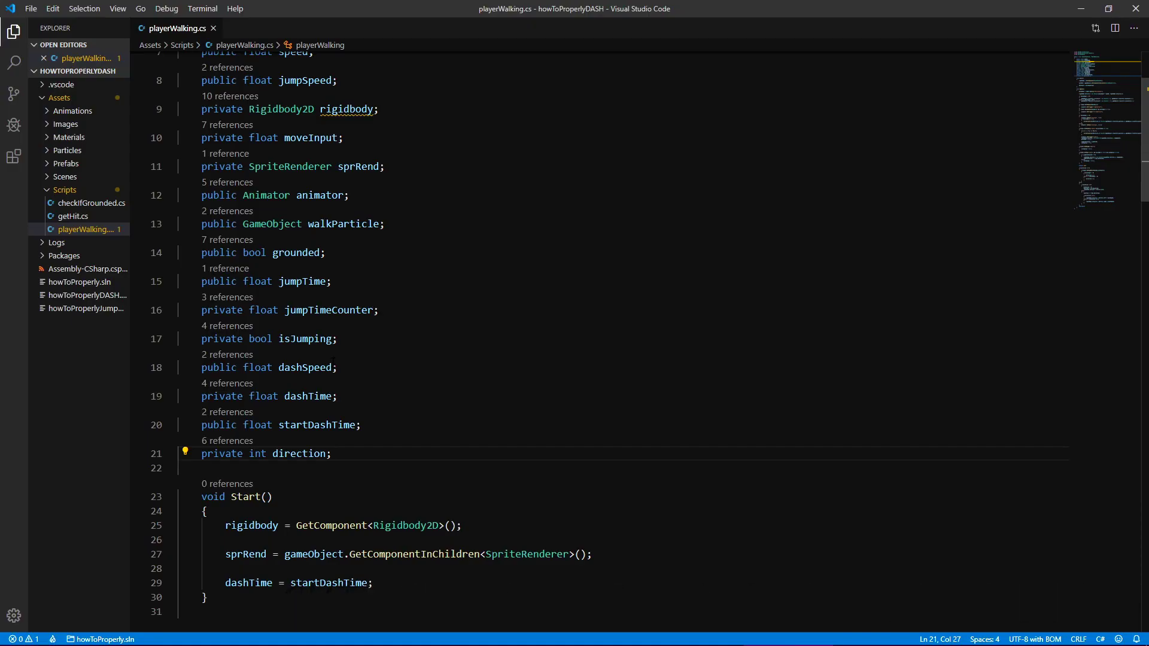
- Highlight the dashSpeed, dashTime, startDashTime and direction declarations in playerWalking.cs
scroll(333, 358, "down", 1)
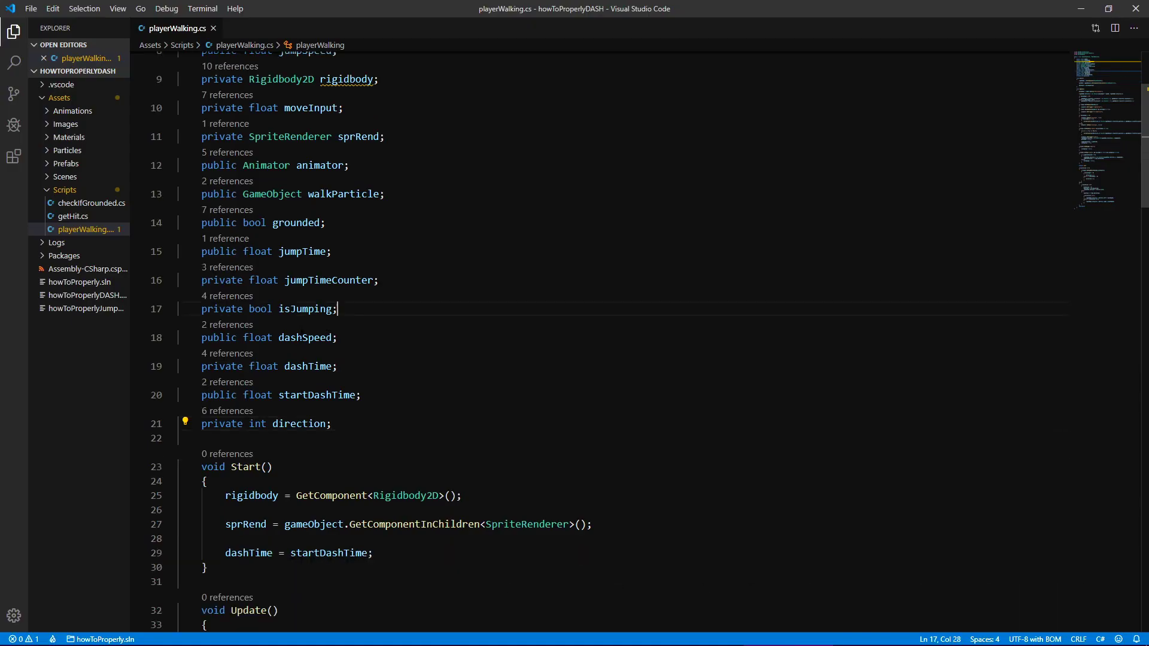
triple_click(305, 337)
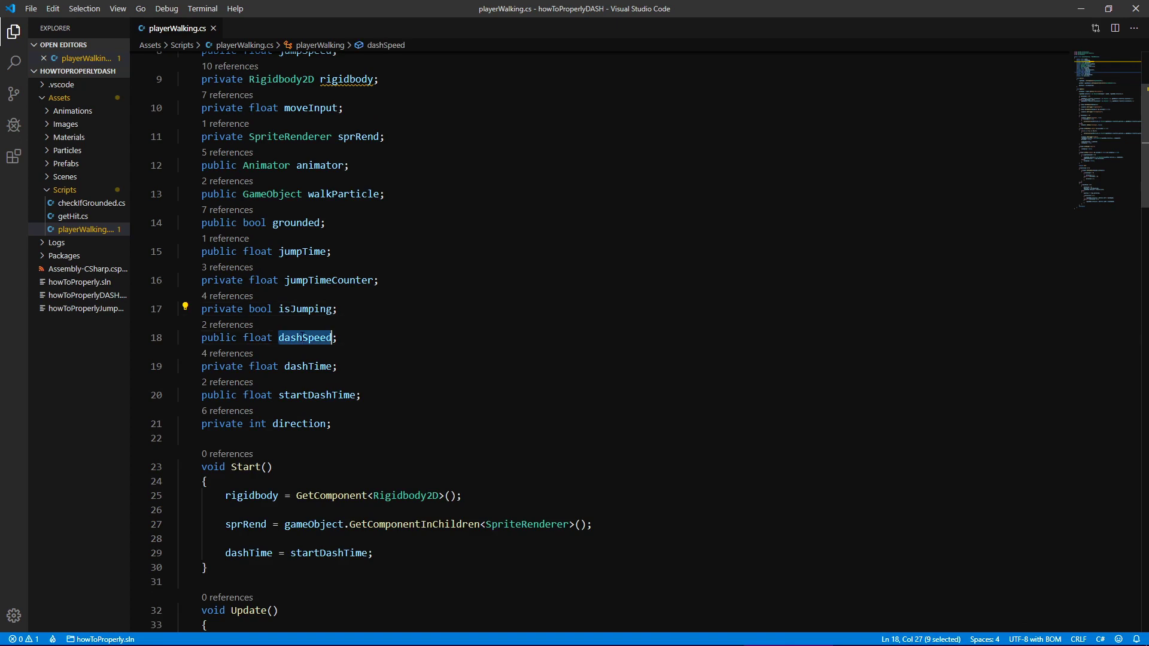
triple_click(317, 367)
triple_click(353, 395)
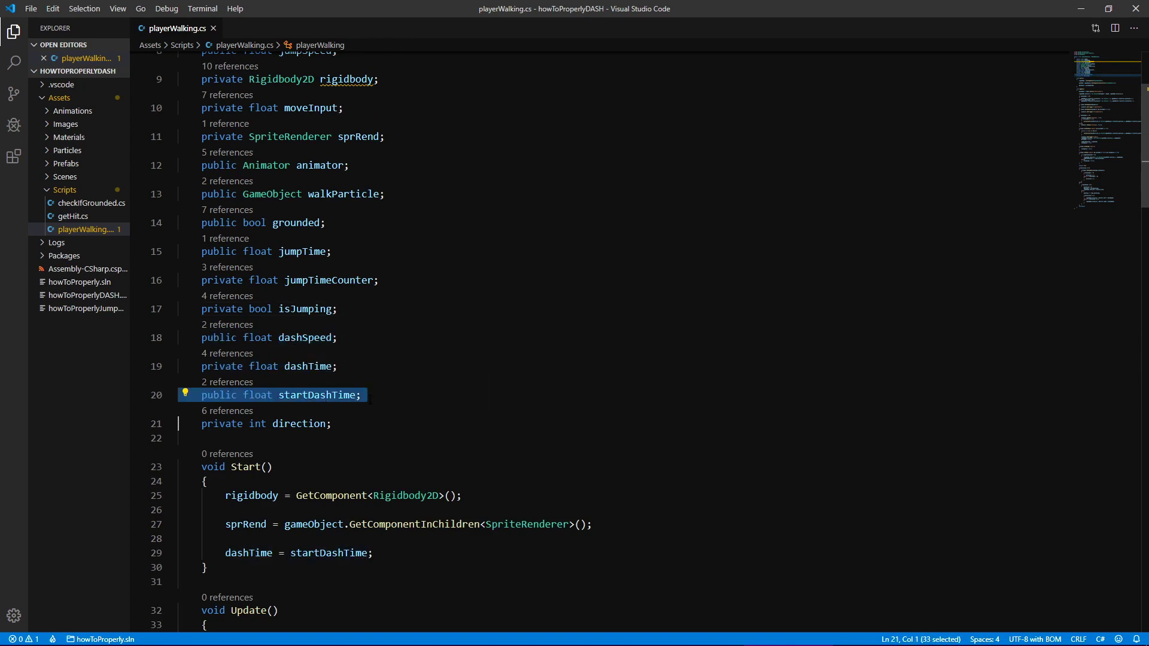
triple_click(377, 424)
left_click(402, 420)
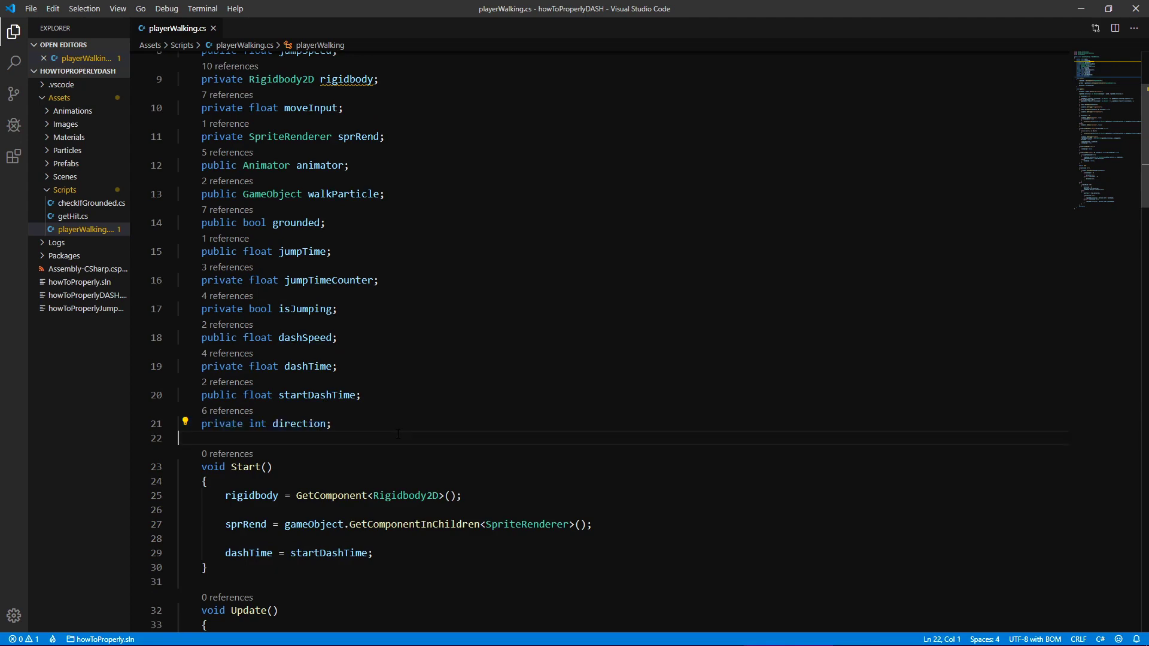
triple_click(305, 337)
triple_click(317, 394)
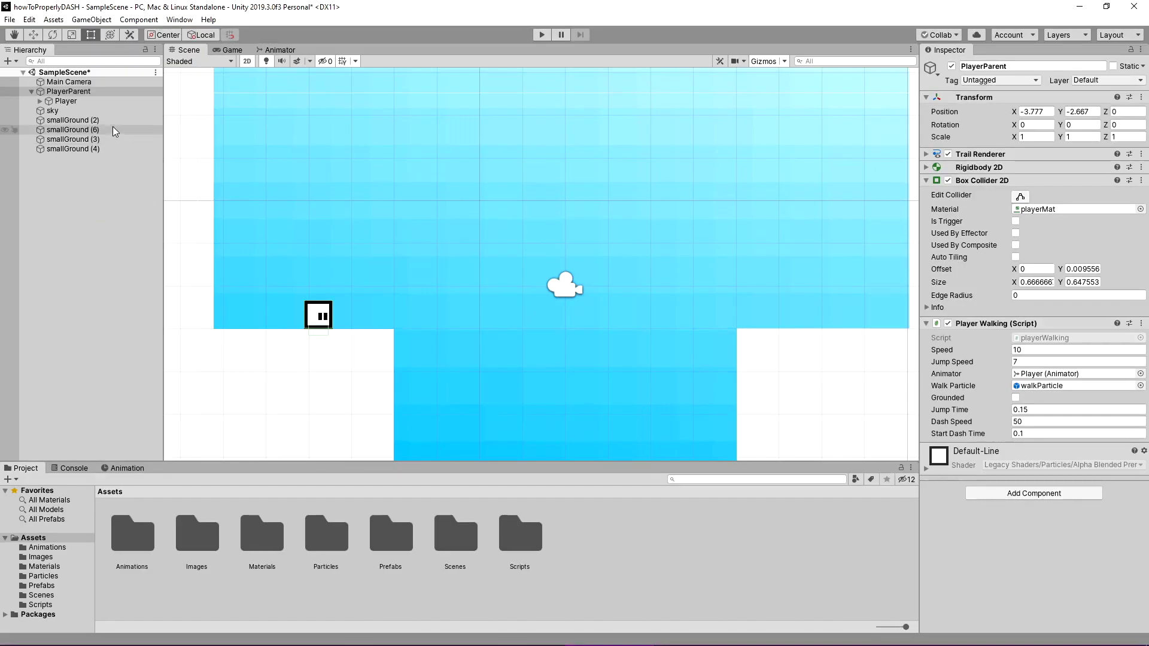
left_click(1029, 434)
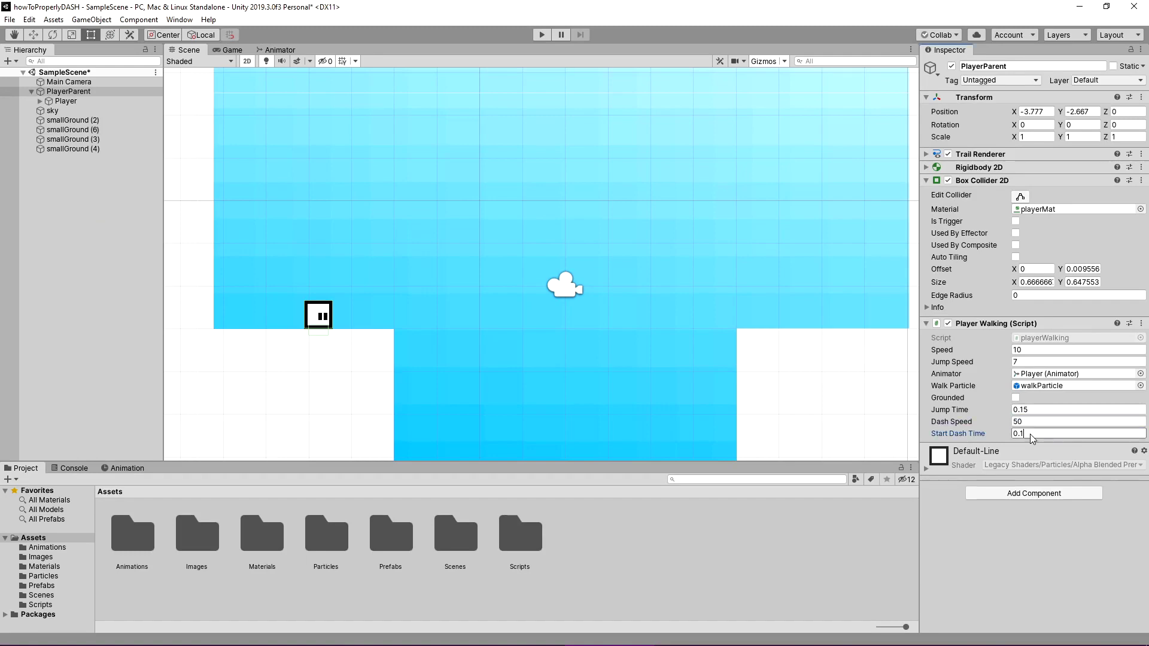
left_click(1025, 447)
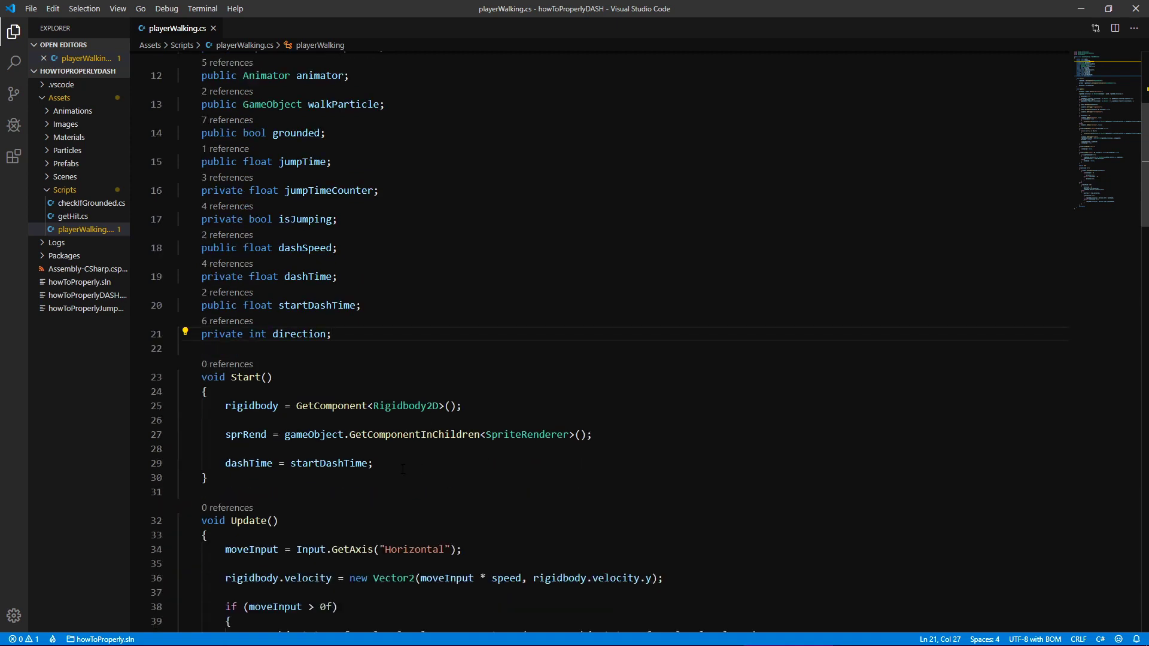
left_click_drag(403, 469, 232, 463)
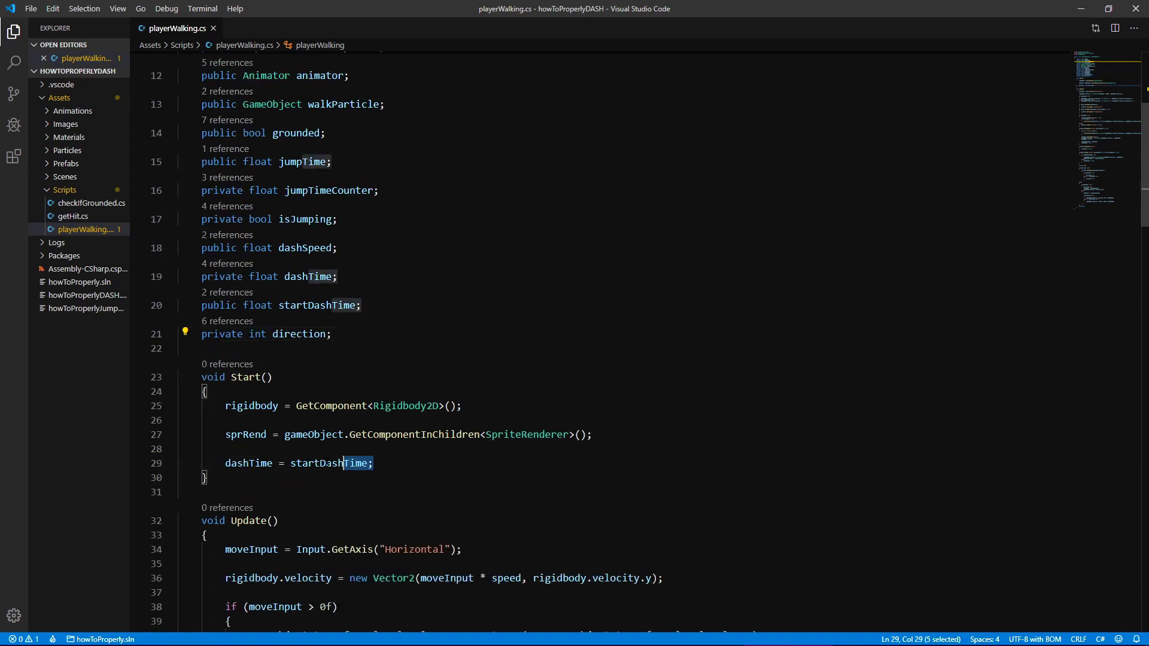
- Scroll to the DASH region and highlight its if(direction == 0) check
left_click(453, 463)
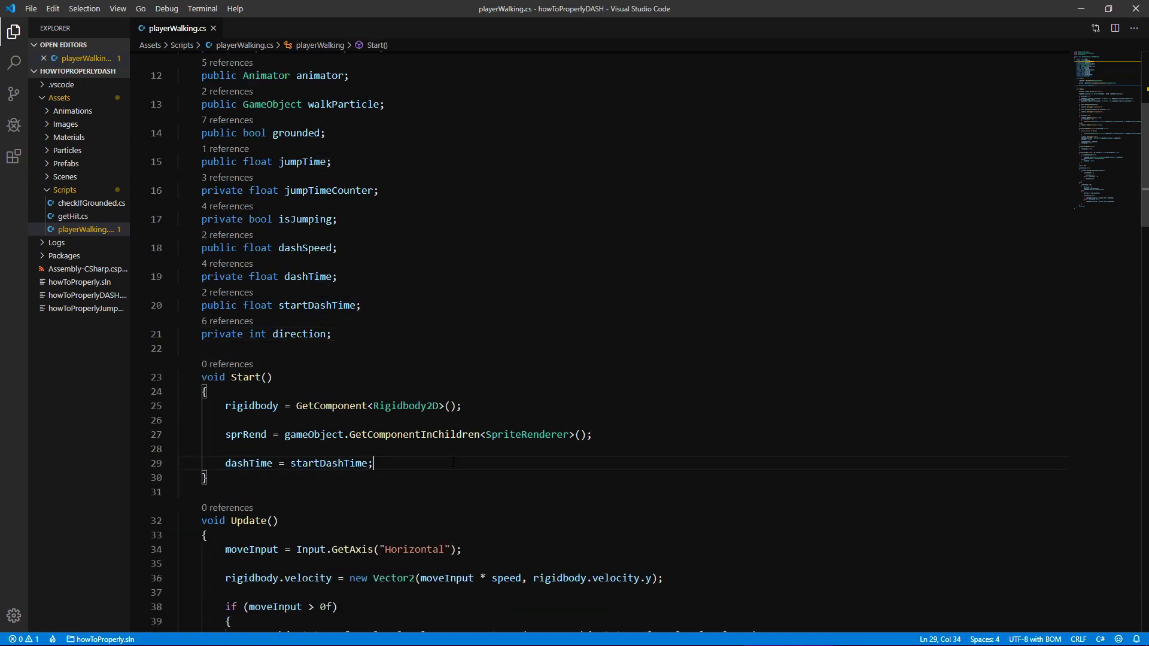
scroll(453, 463, "down", 15)
scroll(475, 419, "down", 3)
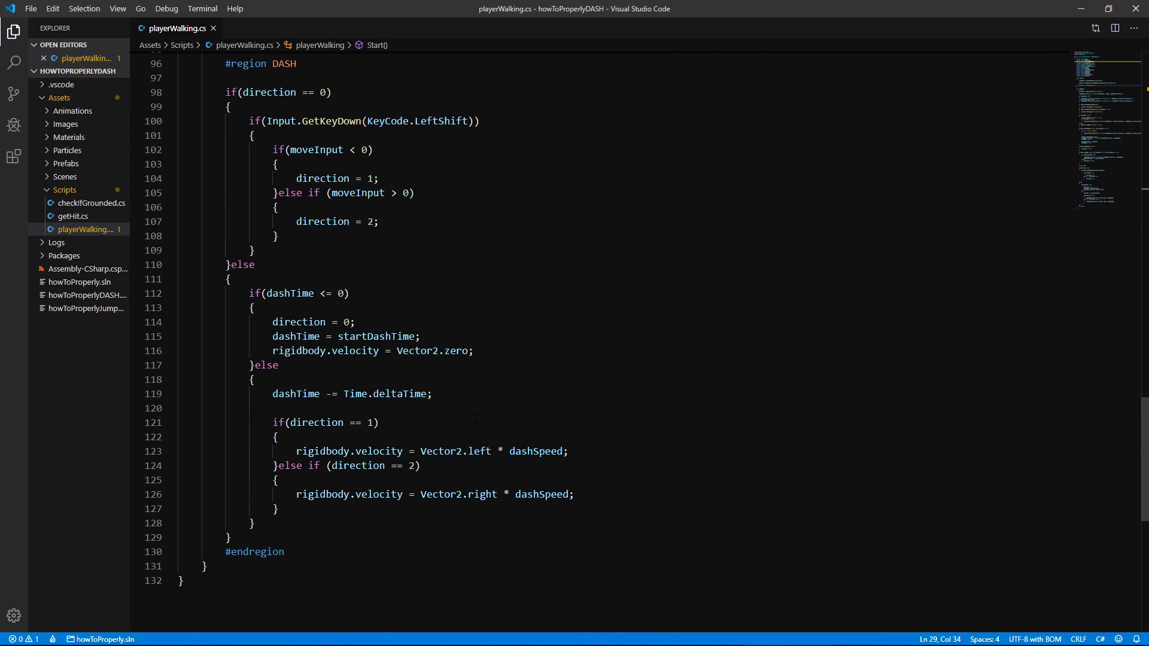
scroll(475, 419, "up", 1)
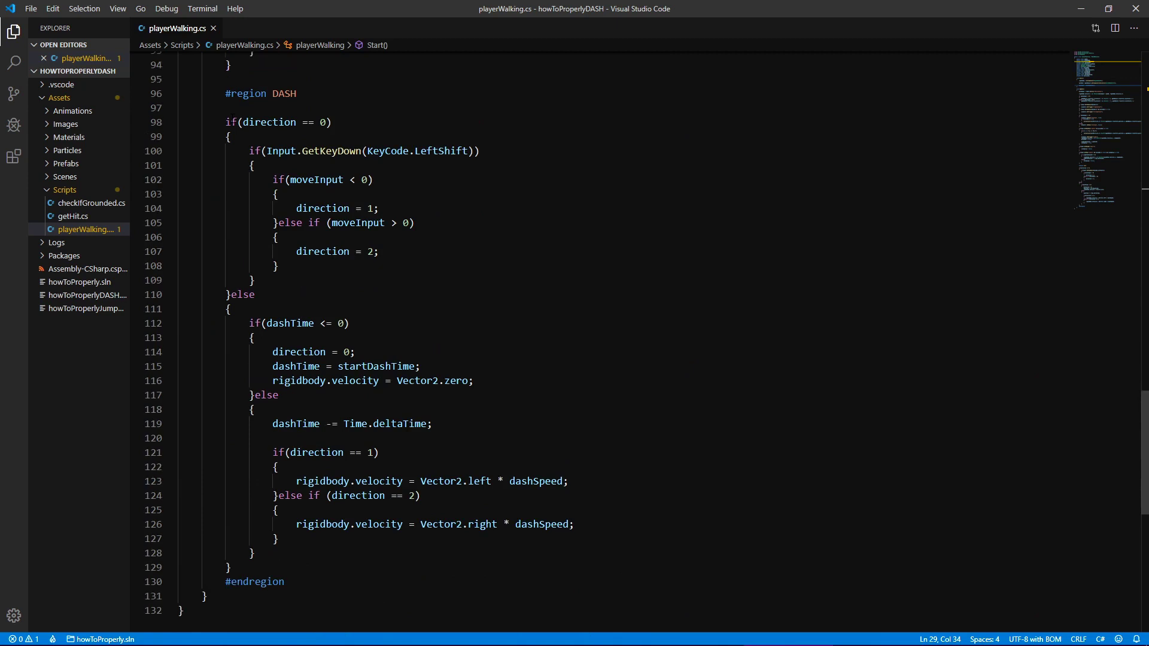
left_click_drag(226, 122, 230, 137)
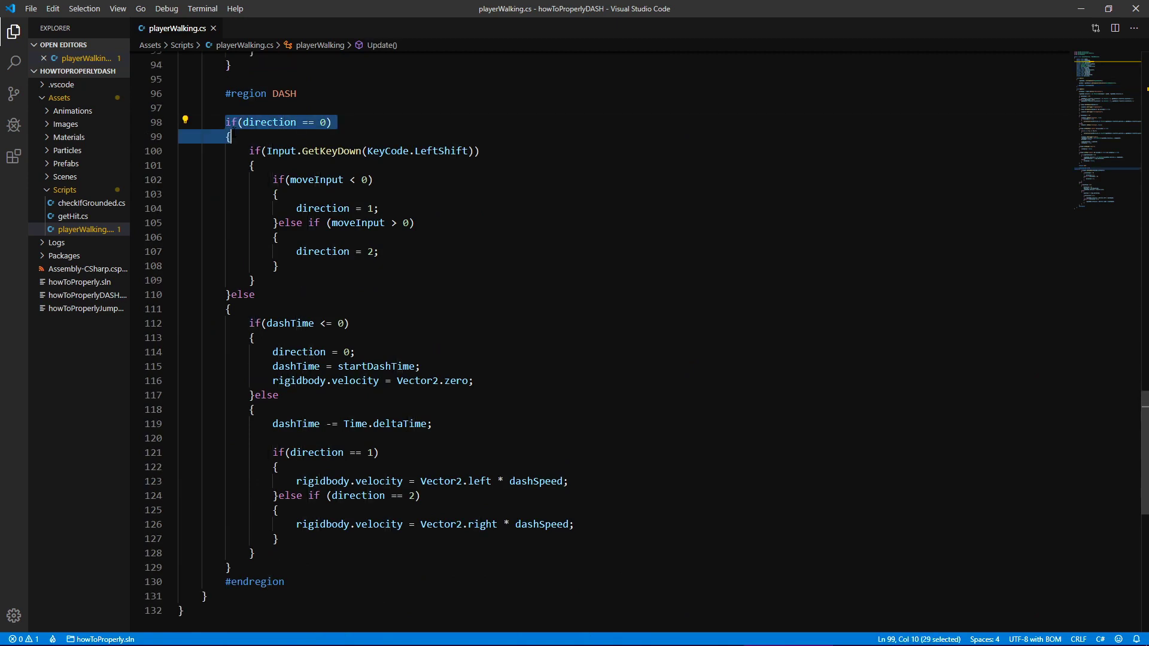
left_click(244, 137)
- Walk through the Left Shift check, the moveInput < 0 and > 0 branches, and the else branch
left_click(249, 151)
left_click_drag(249, 151, 482, 151)
left_click(272, 166)
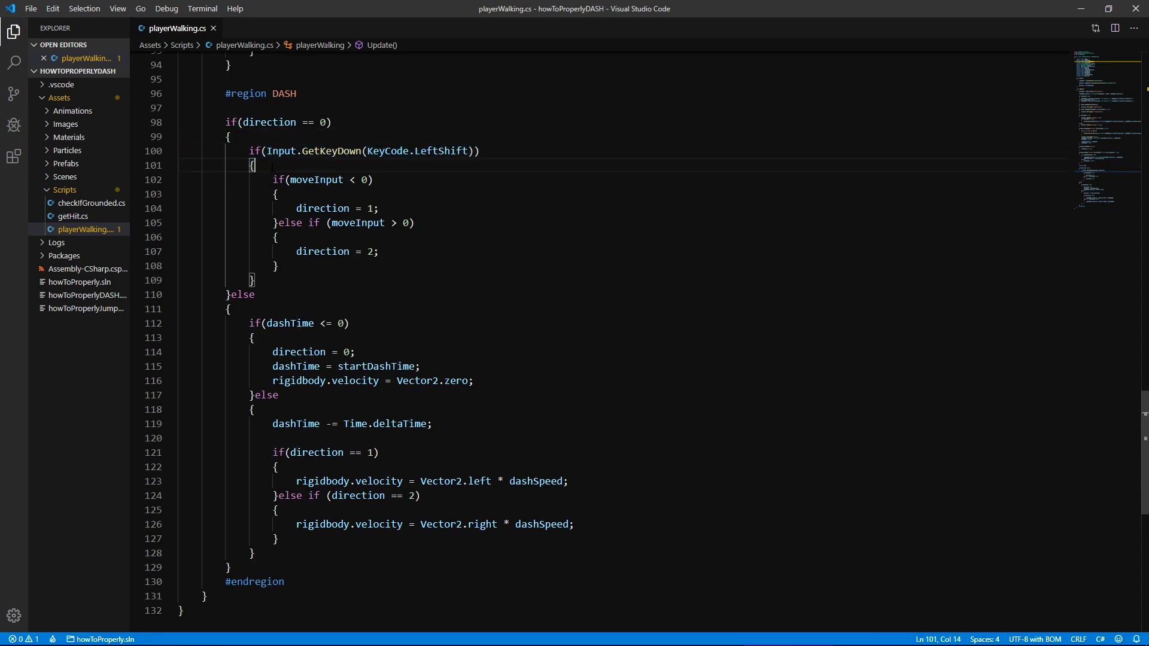
left_click(398, 180)
left_click(465, 224)
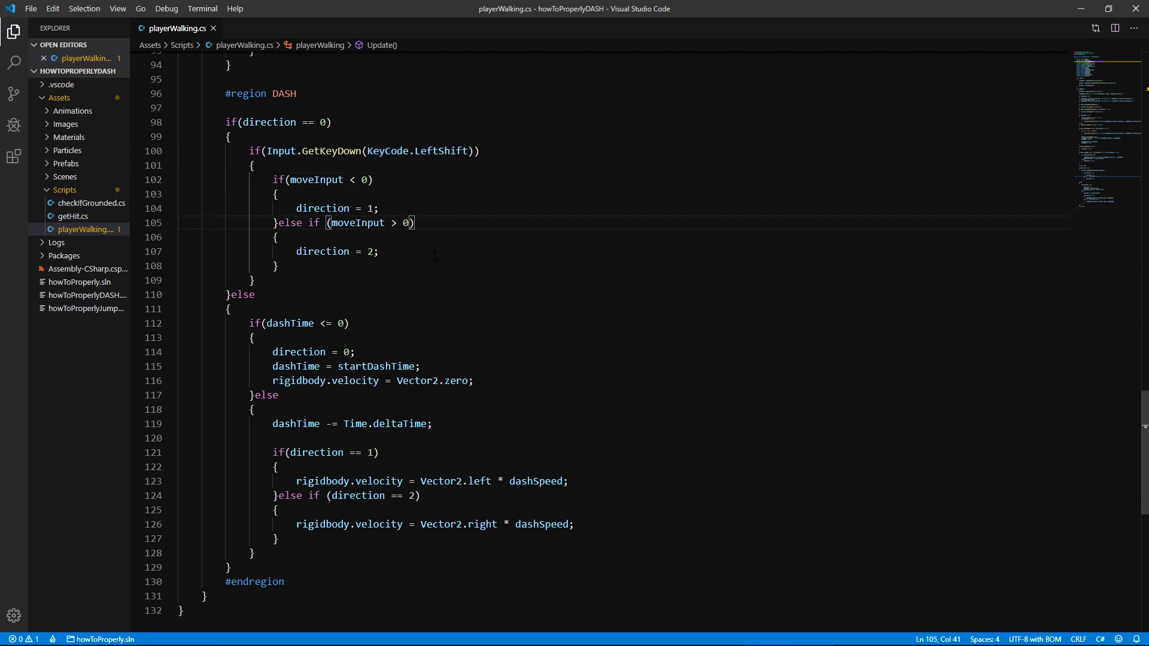
left_click(274, 297)
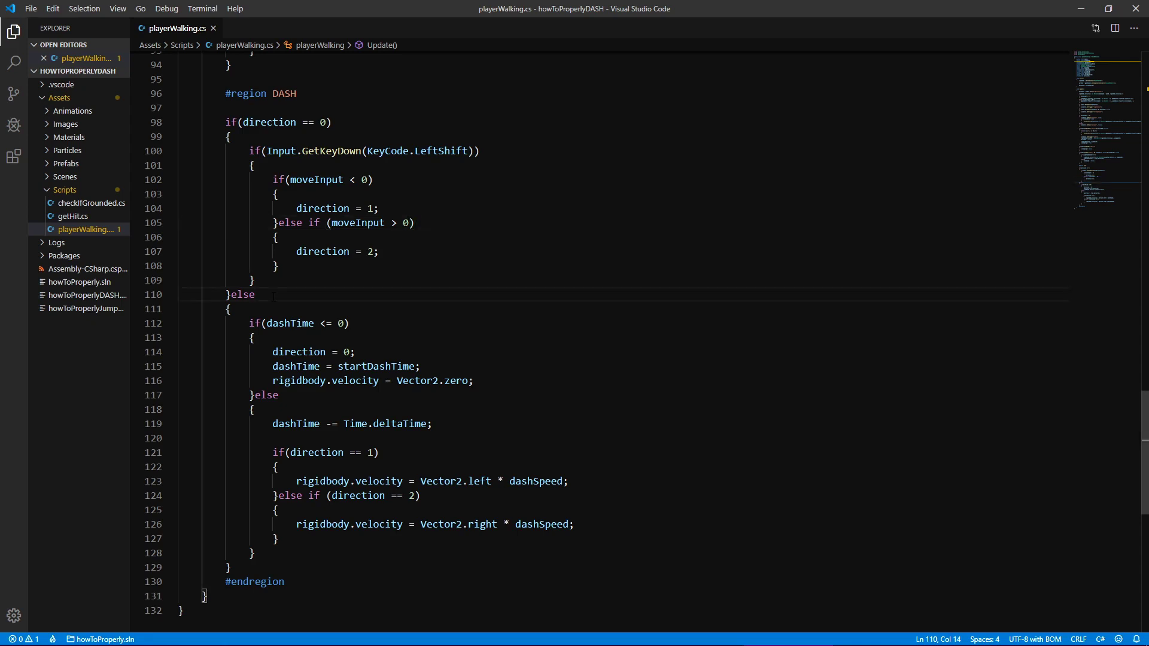
- Review the if(dashTime <= 0) reset statements on lines 114–116 and the else branch
left_click(249, 321)
left_click_drag(264, 335, 255, 323)
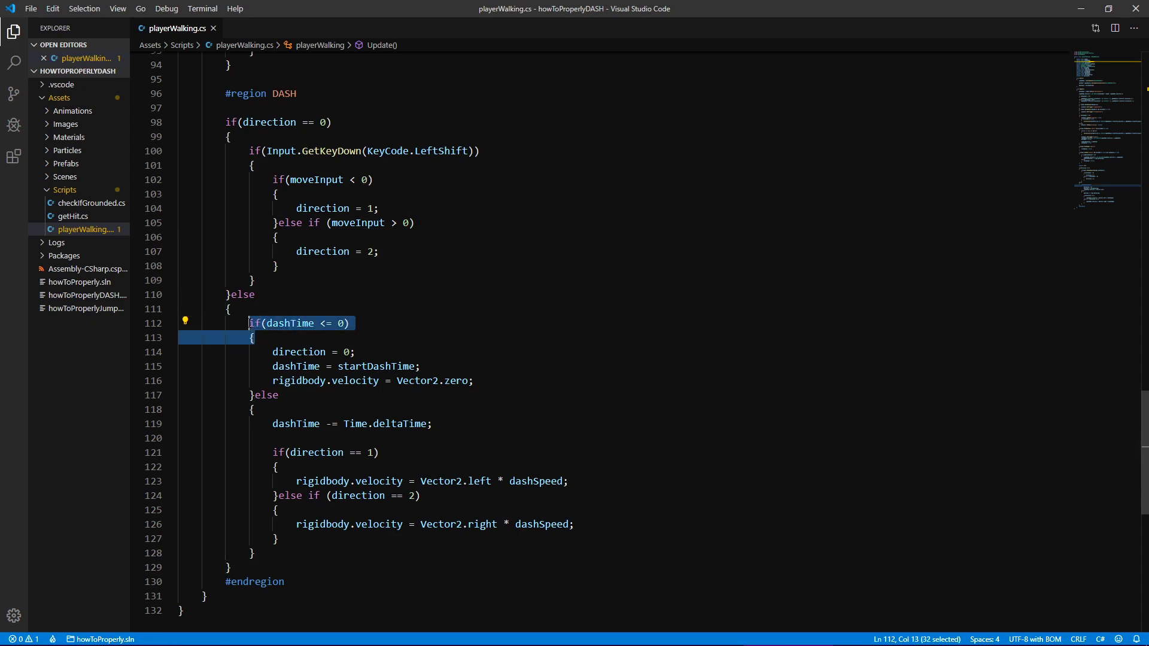
left_click(429, 344)
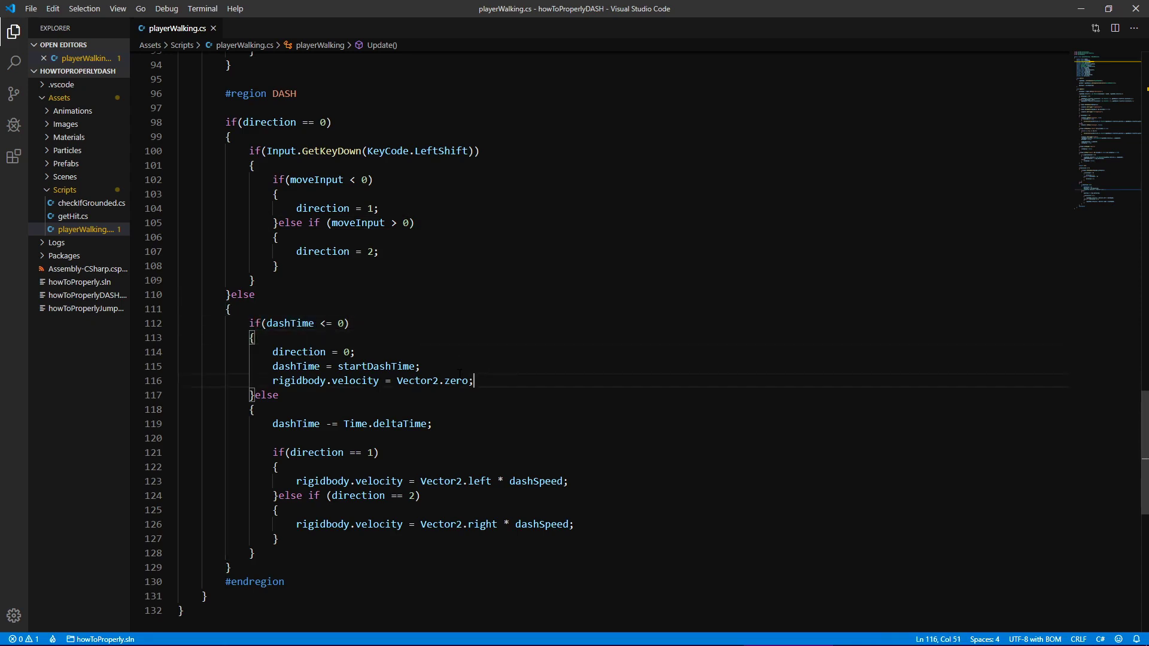
left_click_drag(482, 381, 273, 352)
left_click(507, 360)
left_click_drag(269, 411, 261, 394)
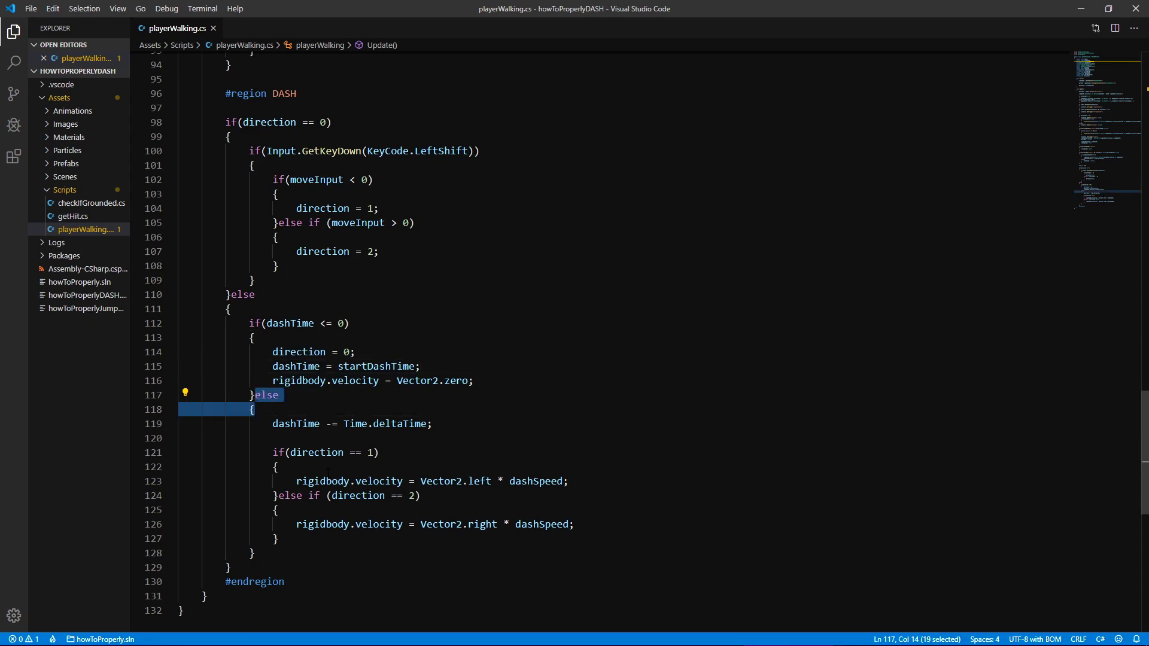
- Review the dashTime countdown, the direction == 1 left-dash velocity line, and the closing #endregion
triple_click(282, 425)
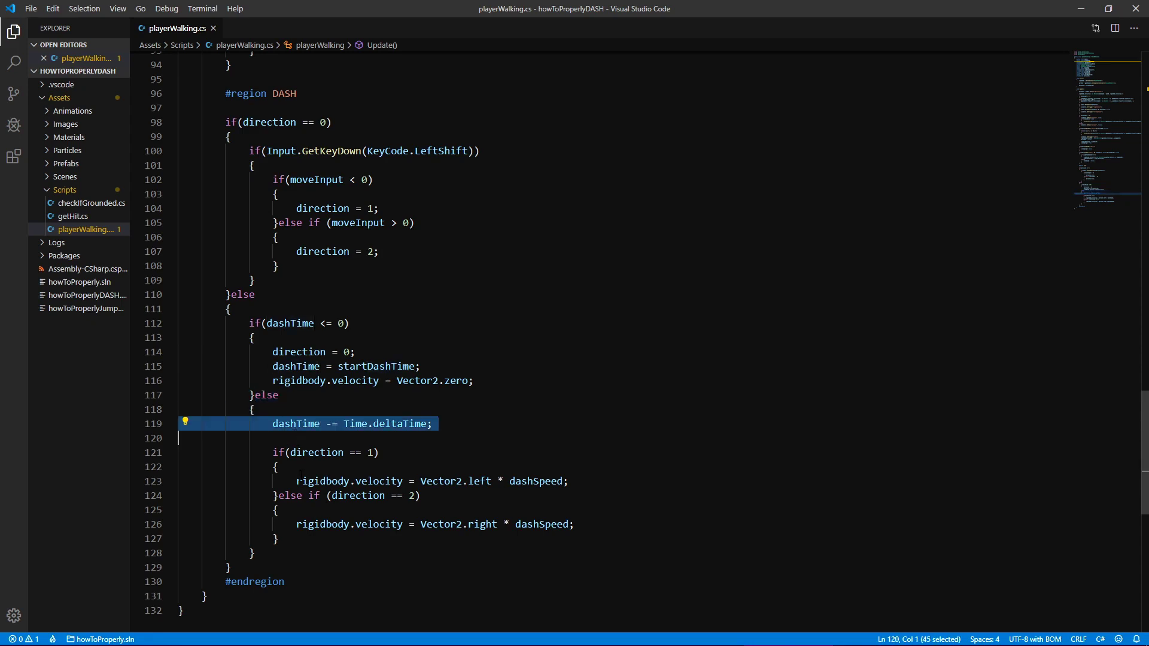
triple_click(351, 453)
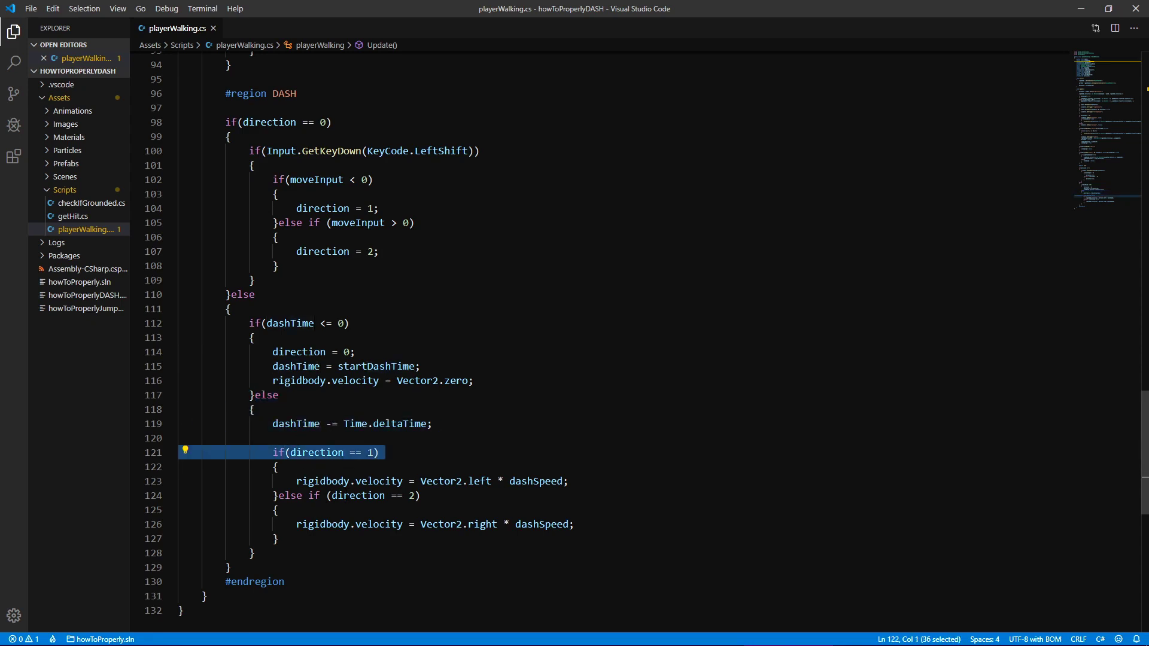
triple_click(527, 481)
left_click(611, 483)
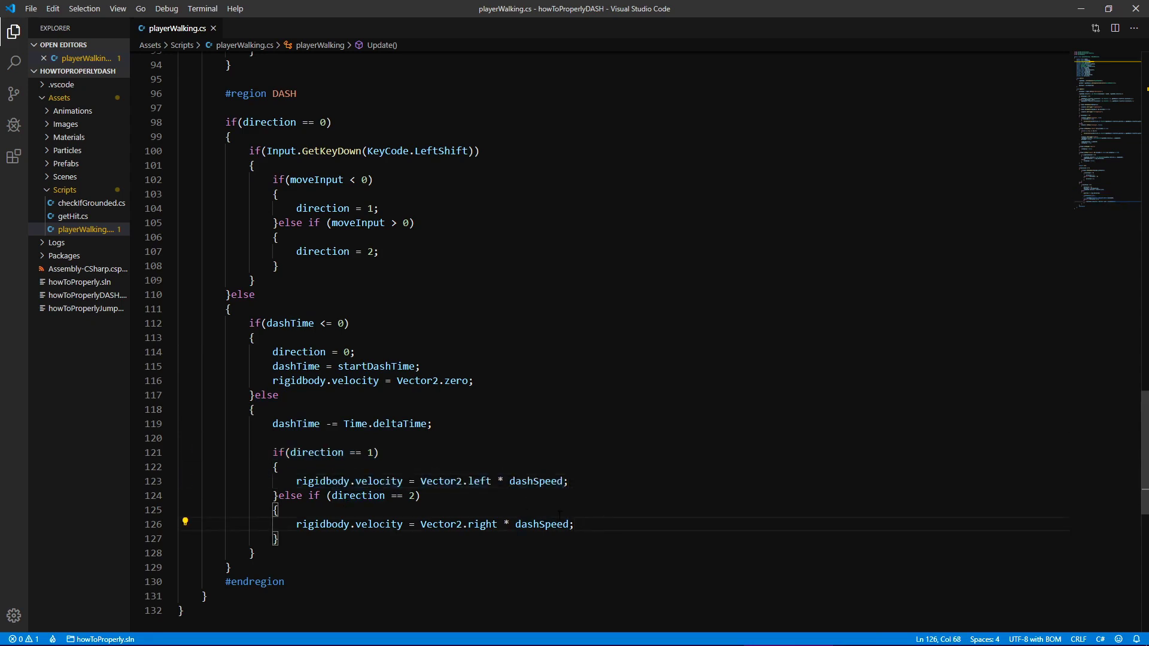
triple_click(390, 495)
left_click(449, 460)
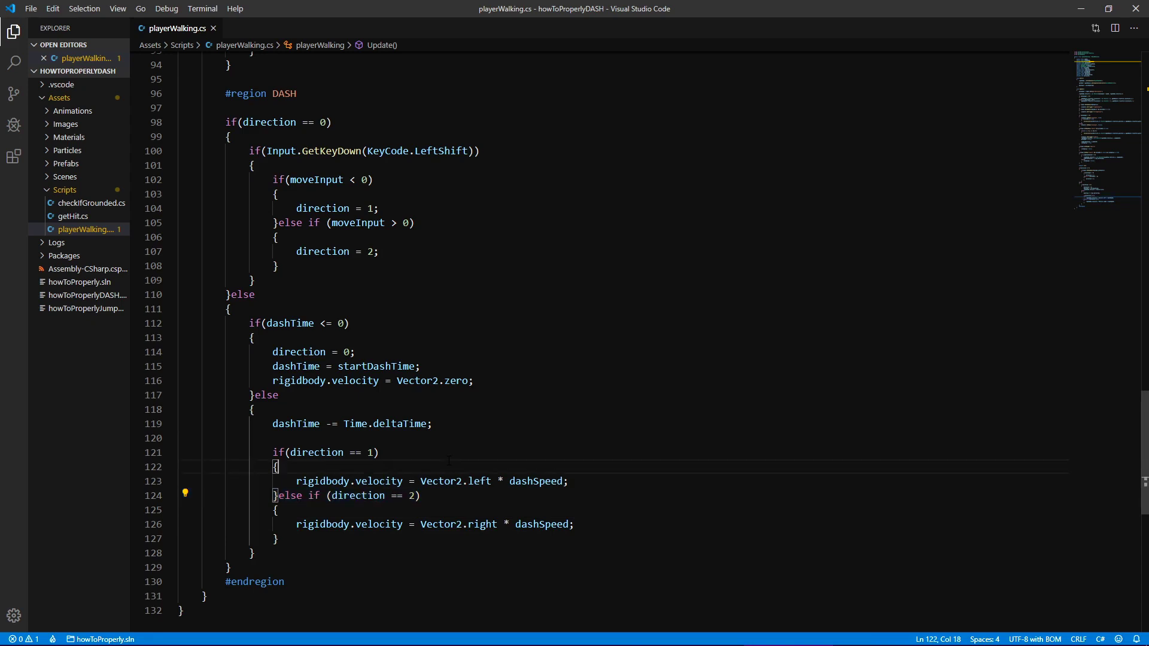
left_click(434, 582)
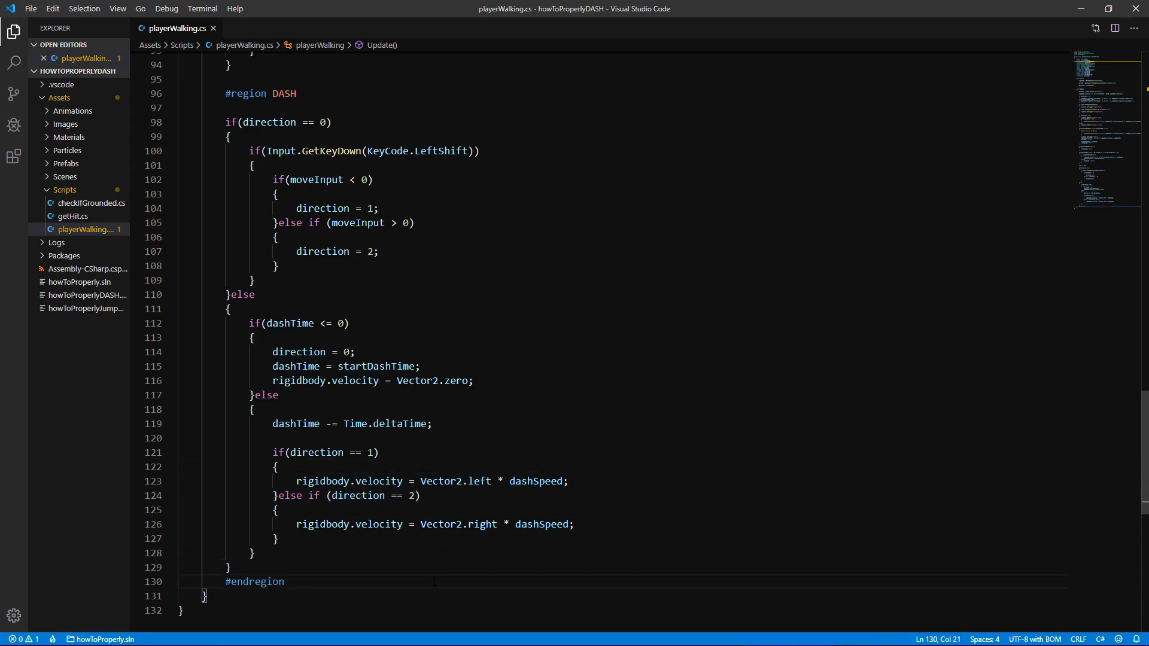
- Back in Unity's Play mode, jump and dash left and right between the walls
key("alt+Tab")
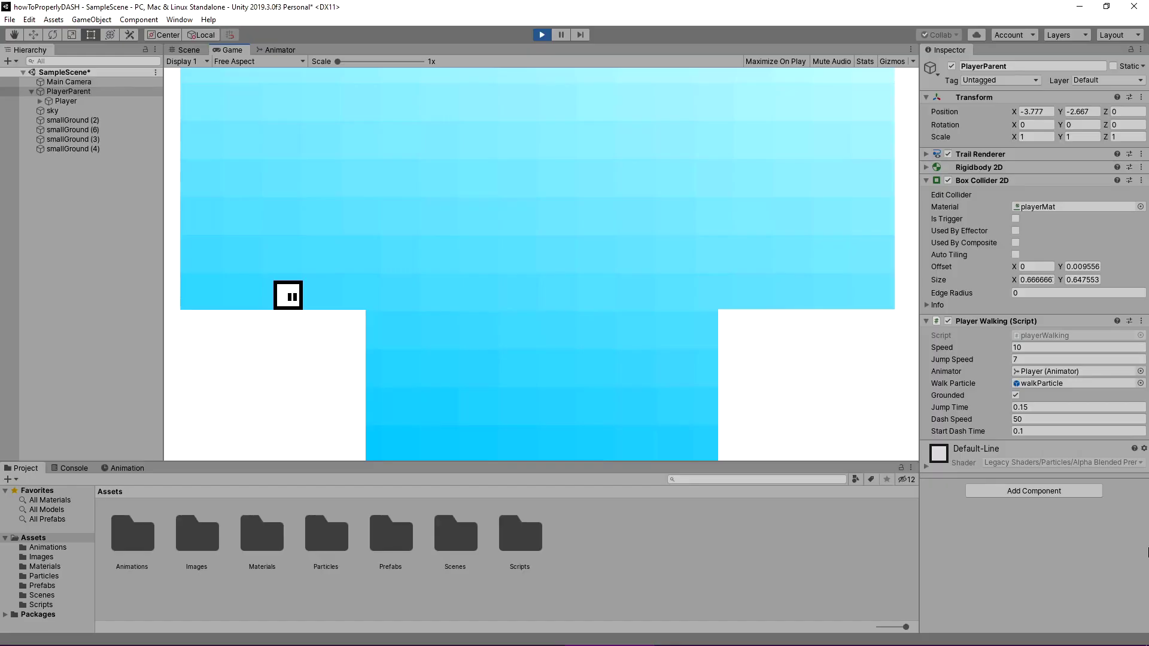
key("shift+Left")
key("shift+Right")
key("Right")
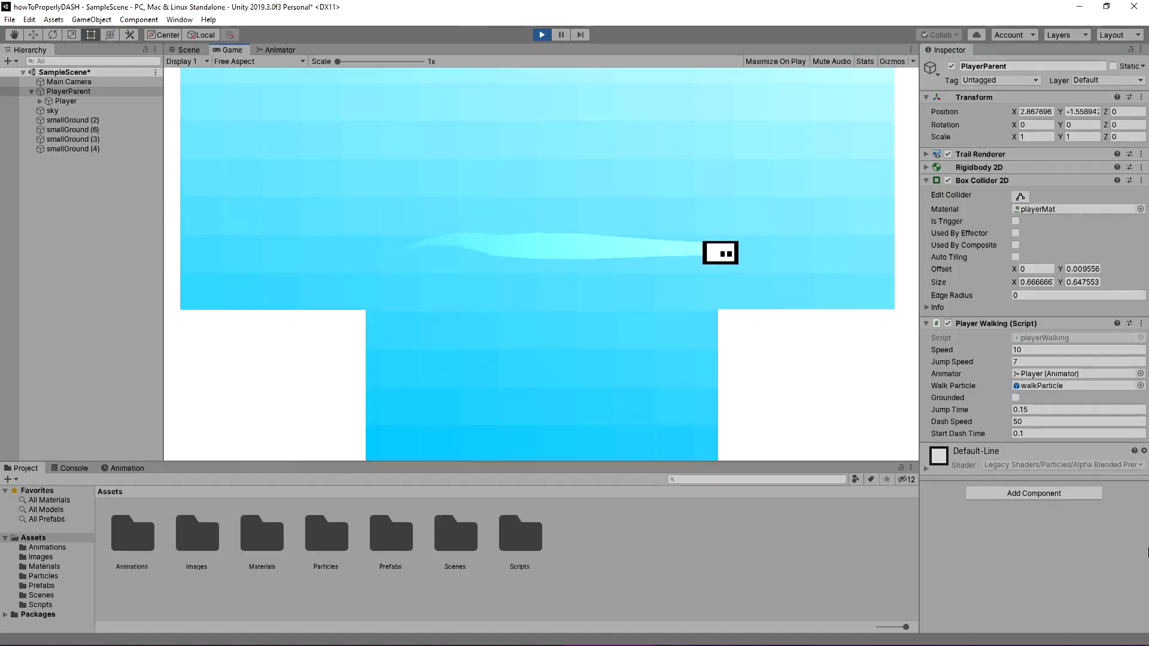
key("Up")
key("shift+Left")
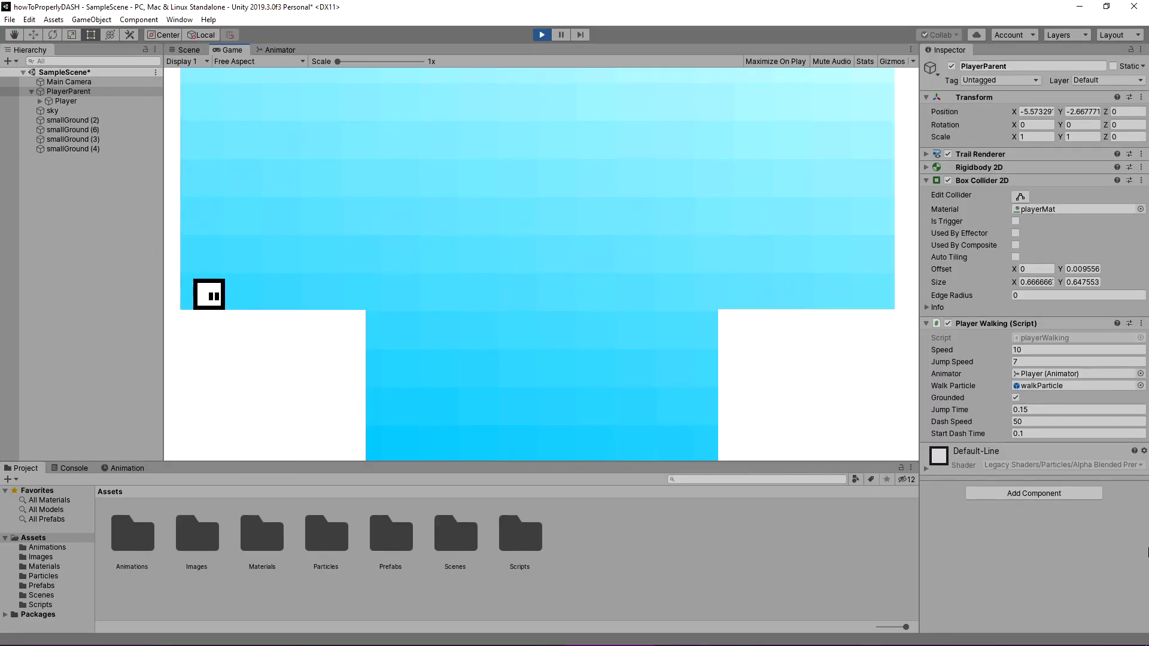
key("Right")
key("Up")
key("shift+Right")
key("Left")
key("Up")
key("shift+Left")
key("Right")
key("Up")
key("shift+Right")
- Keep dashing back and forth between the ledges, then stop the game
key("Left")
key("Up")
key("shift+Left")
key("Right")
key("Up")
key("shift+Right")
key("Left")
key("Up")
key("shift+Left")
key("Right")
key("Up")
key("shift+Right")
key("Left")
key("Up")
key("shift+Left")
key("ctrl+p")
left_click(67, 493)
- Create a new animation clip named playerDash in the Animations folder
left_click(89, 571)
double_click(355, 210)
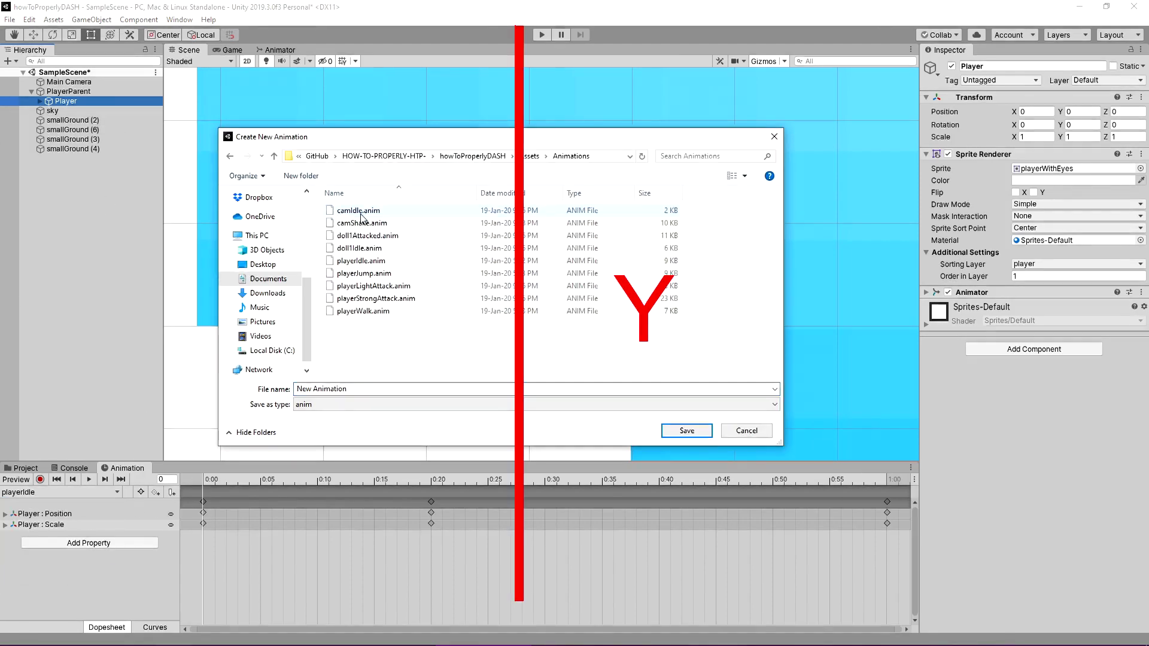
type("playerDash")
key("Return")
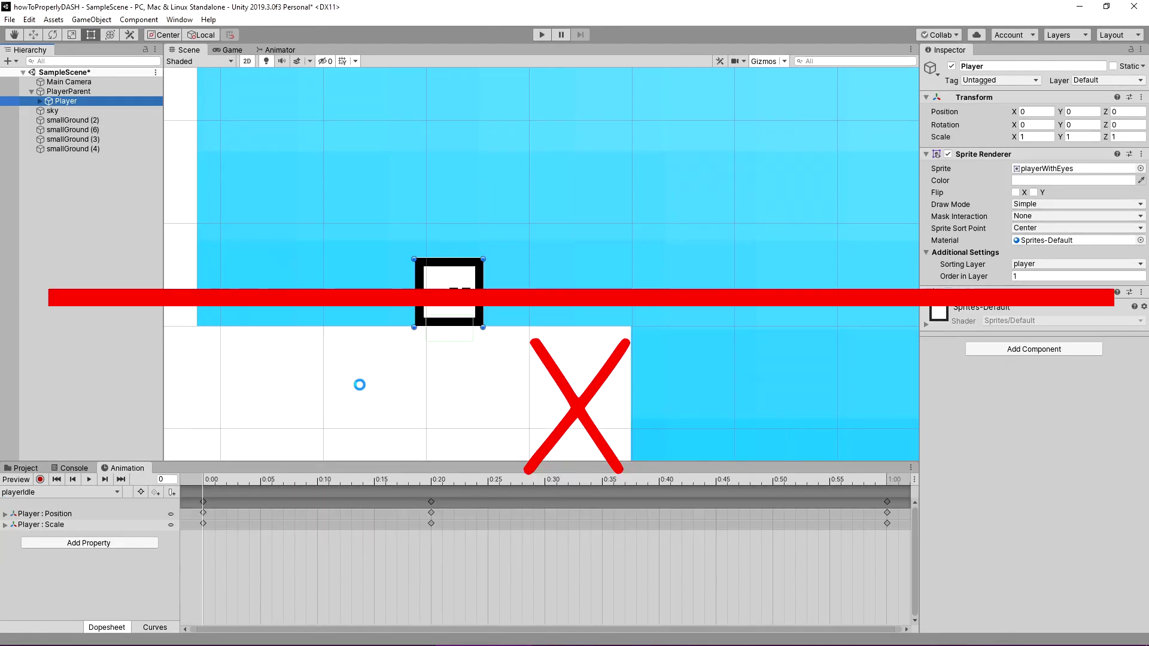
key("f")
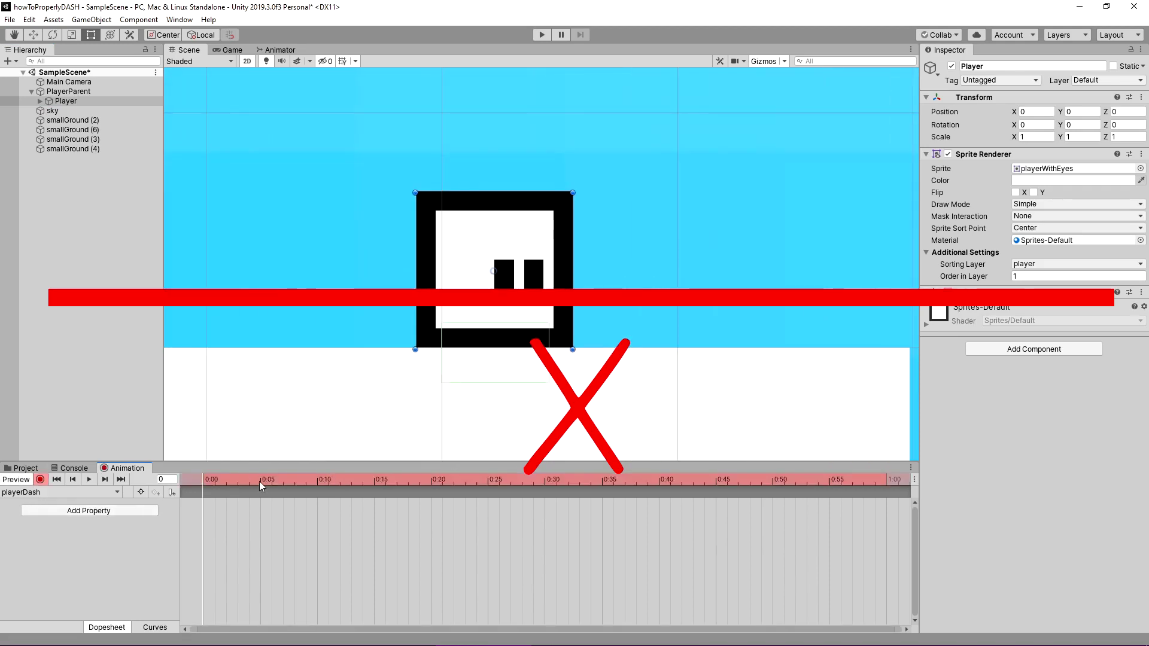
- At frame 5, stretch the player wider and squash its height down
left_click(260, 481)
scroll(259, 542, "up", 10)
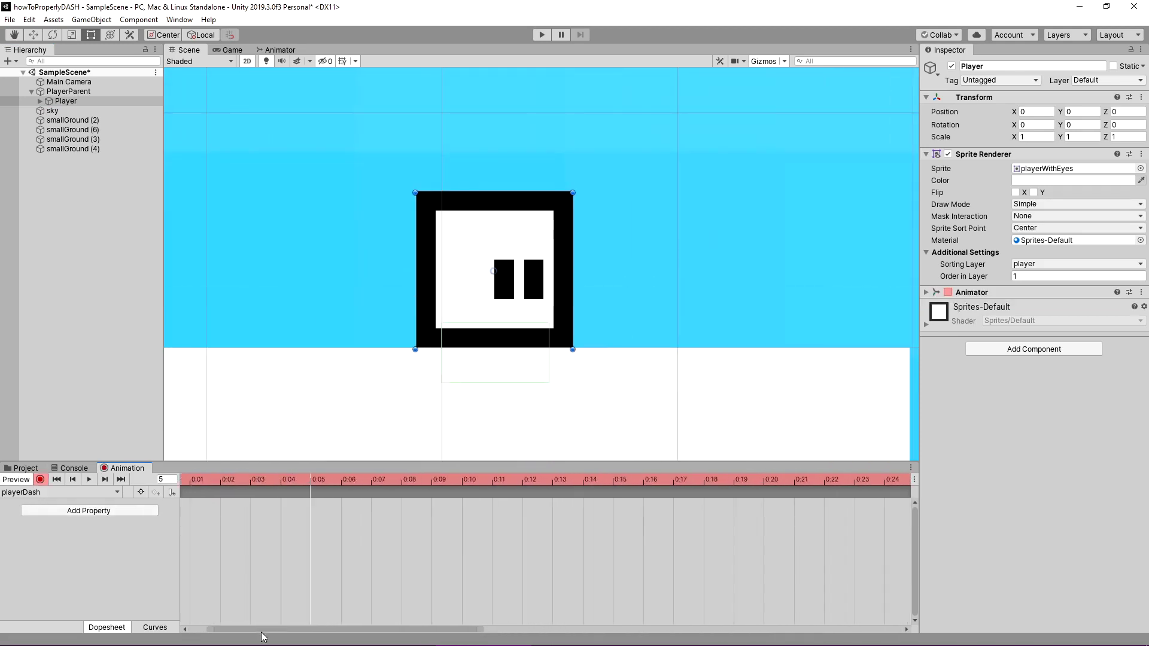
left_click_drag(417, 274, 333, 273)
left_click_drag(452, 349, 452, 313)
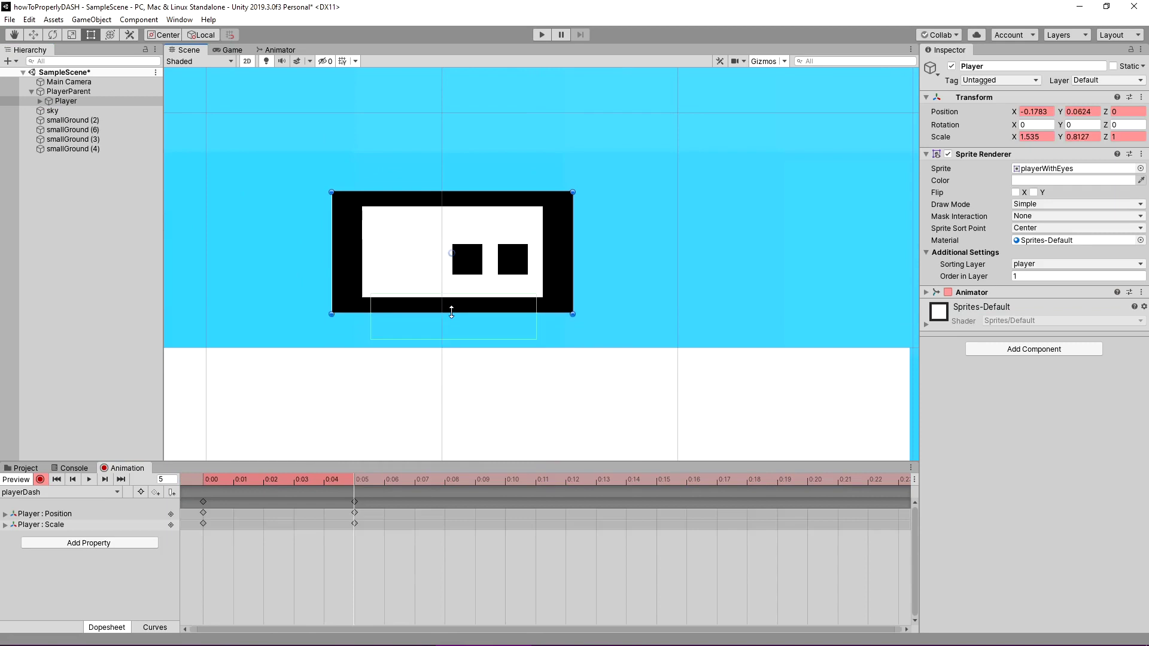
left_click_drag(452, 193, 452, 241)
left_click_drag(332, 279, 295, 280)
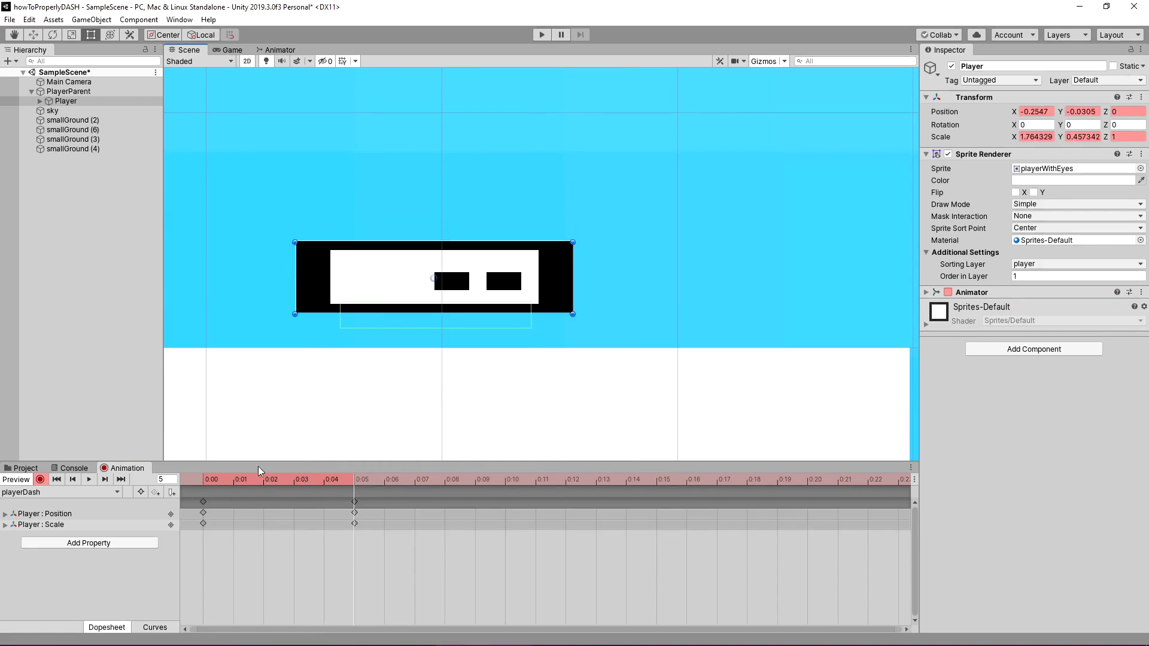
- Copy the 0:00 keyframes to 0:10 and 0:08, then stop recording
left_click_drag(355, 496, 505, 486)
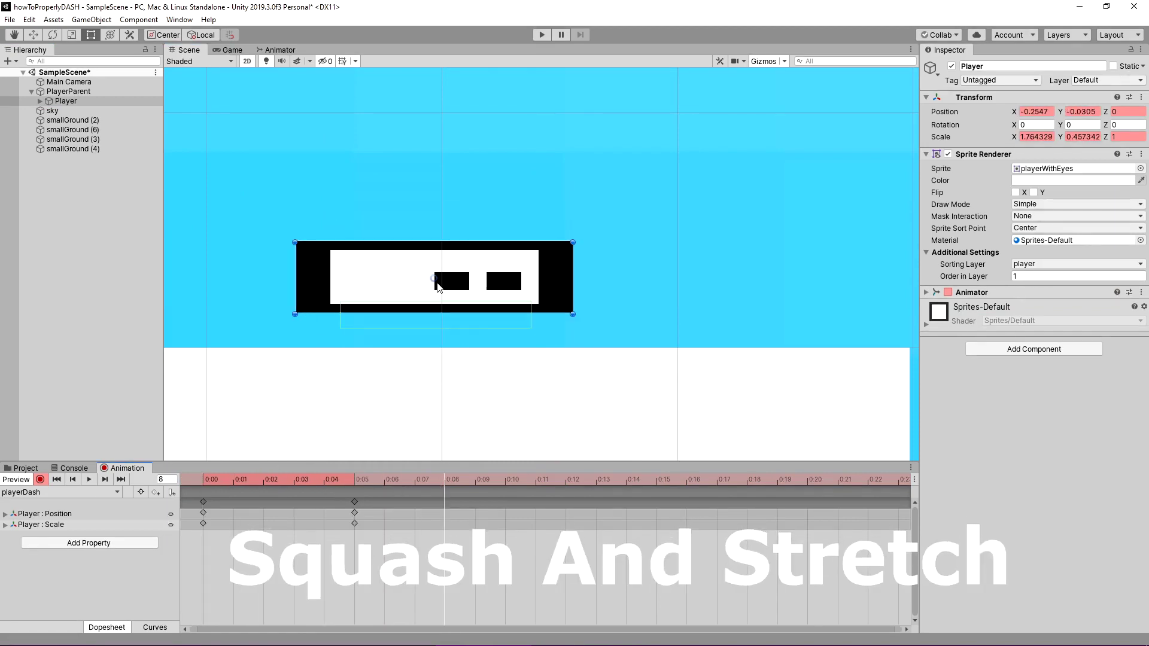
left_click(204, 501)
key("ctrl+c")
key("ctrl+v")
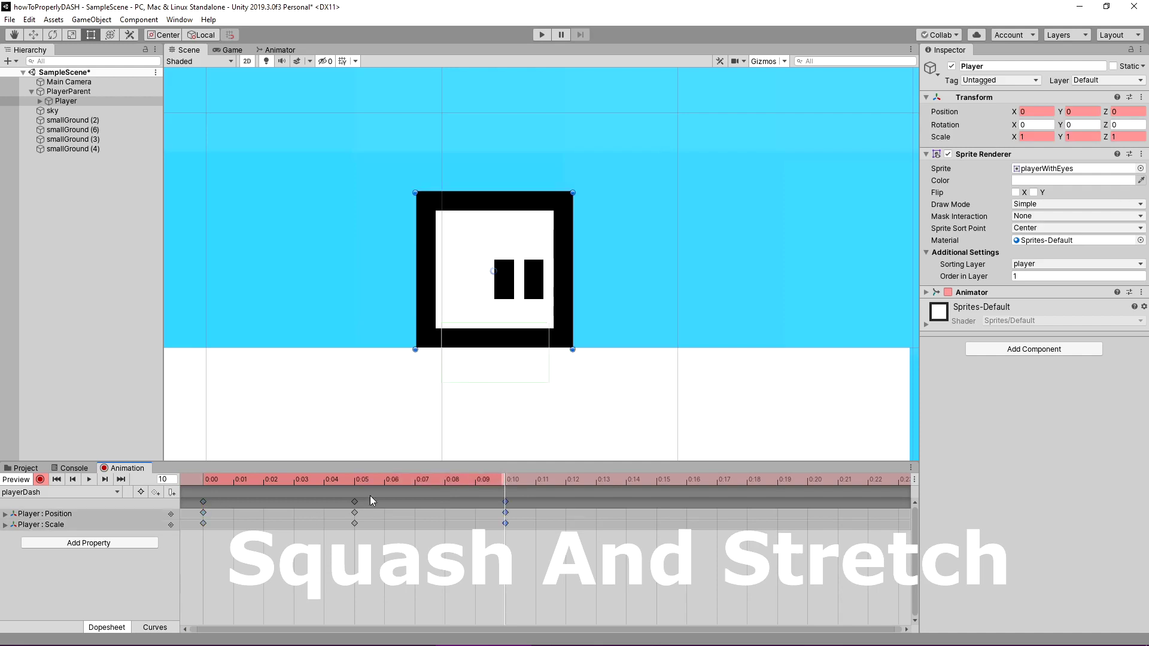
key("alt+comma")
left_click(458, 486)
key("ctrl+v")
key("alt+period")
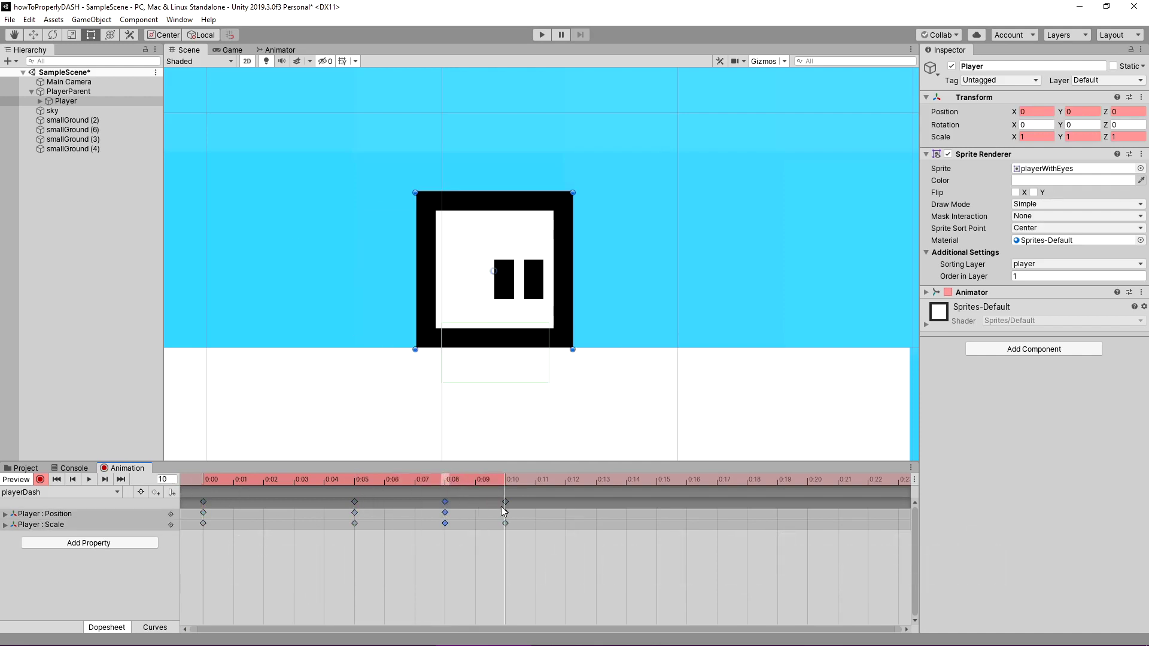
left_click(40, 479)
key("ctrl+p")
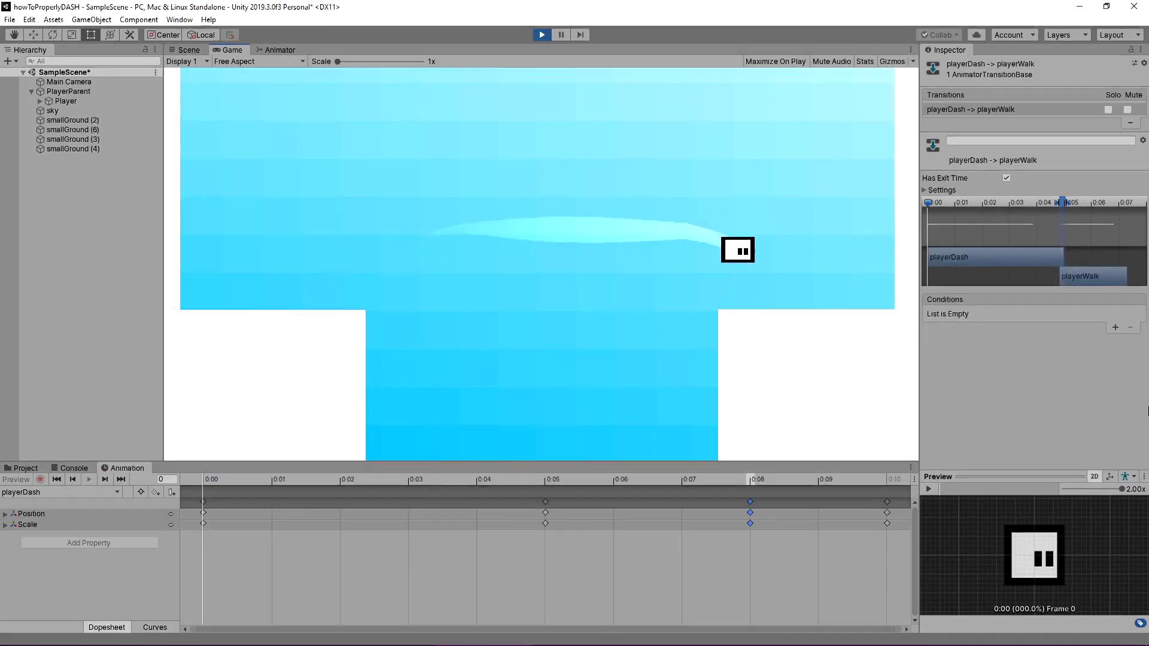
key("Left")
key("Right")
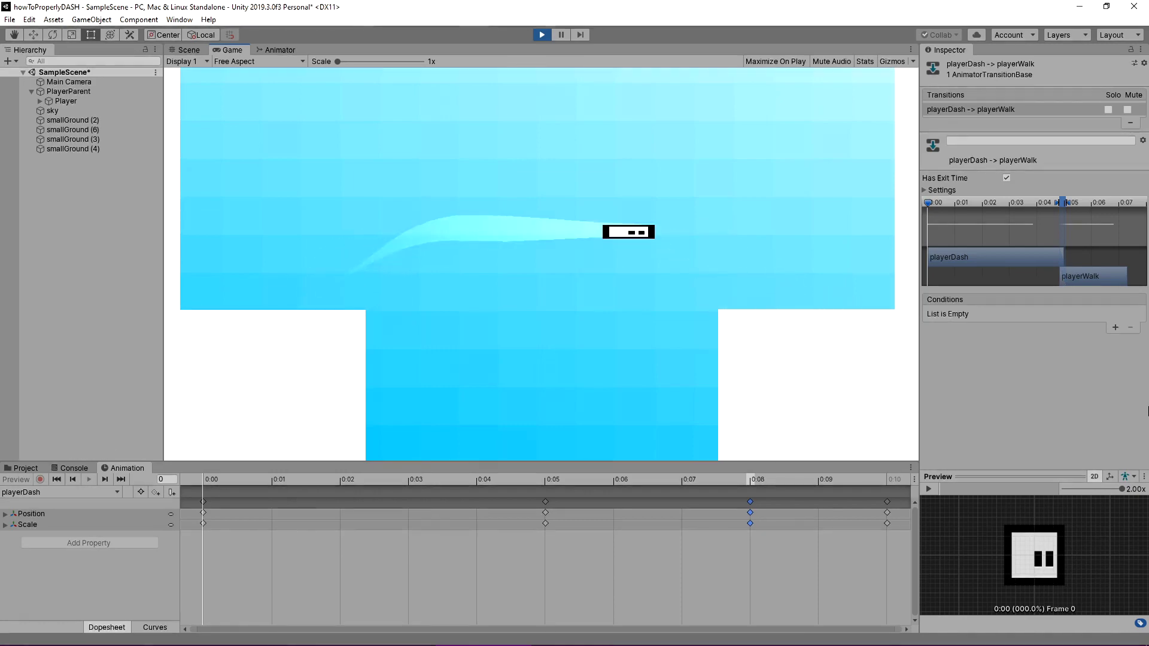
key("Left")
key("Right")
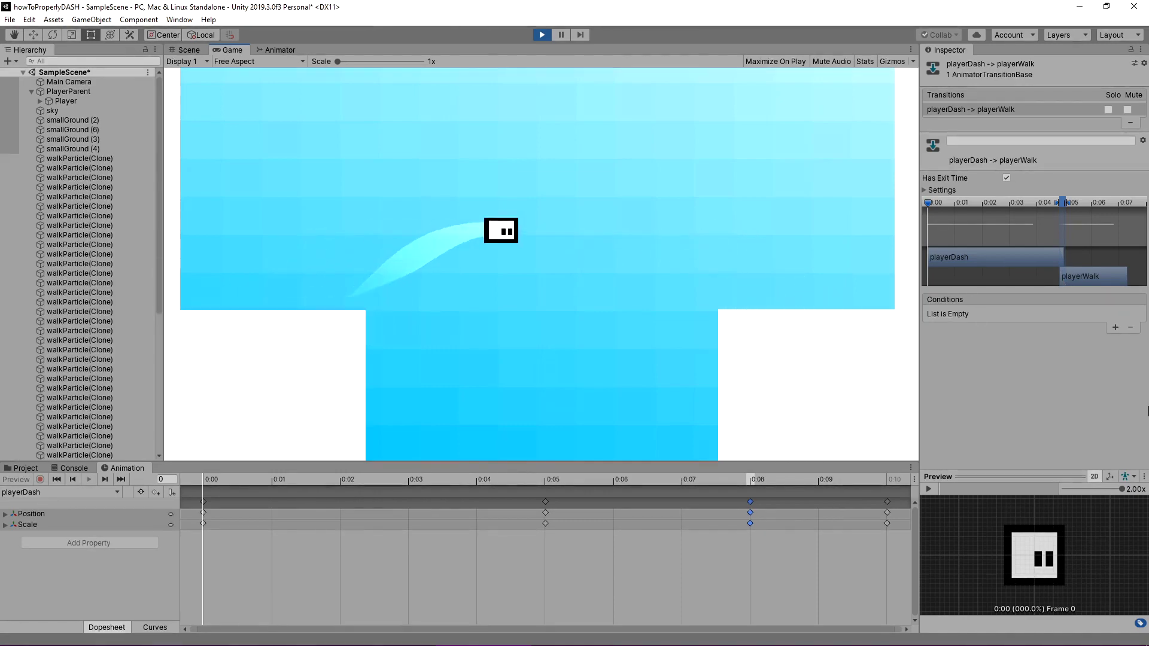
key("Left")
key("Right")
key("Left")
key("Left")
key("Right")
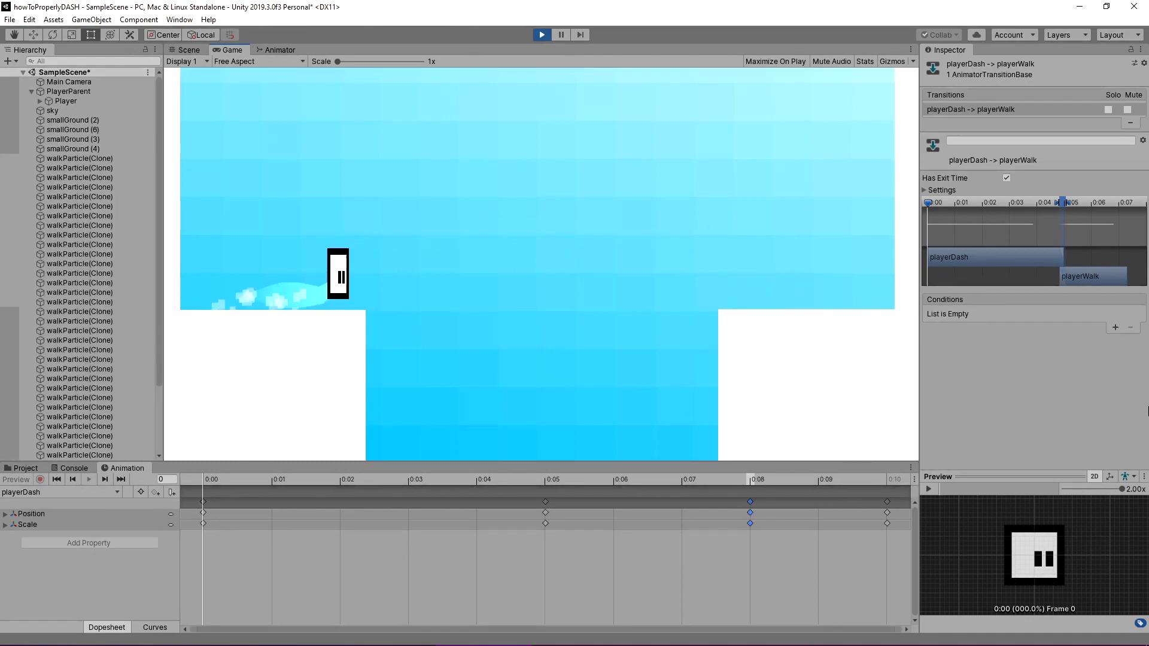
key("Left")
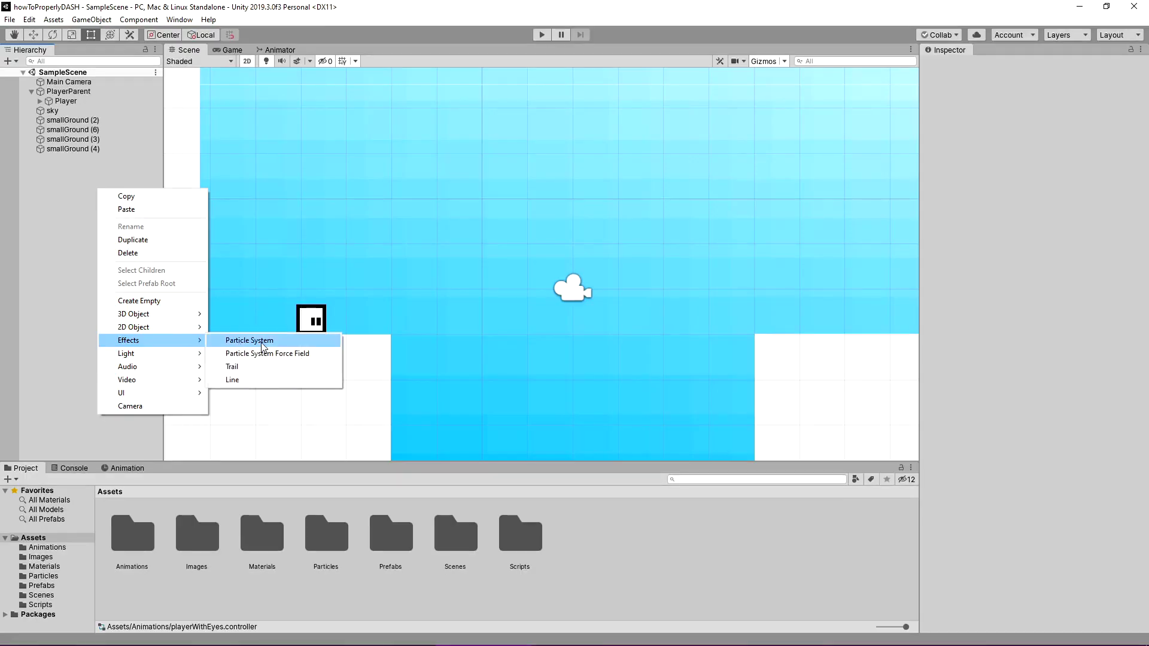
- Set the Texture Sheet Animation to Sprites mode using the playerWithEyes sprite
left_click(252, 339)
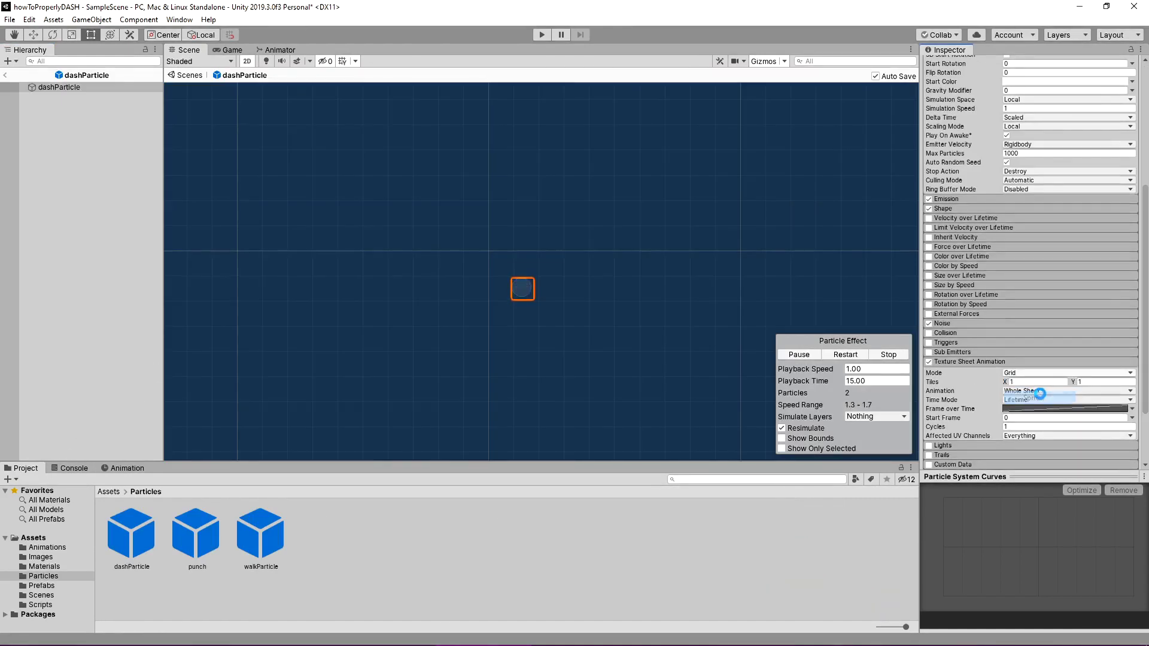
left_click(1033, 398)
left_click(1120, 383)
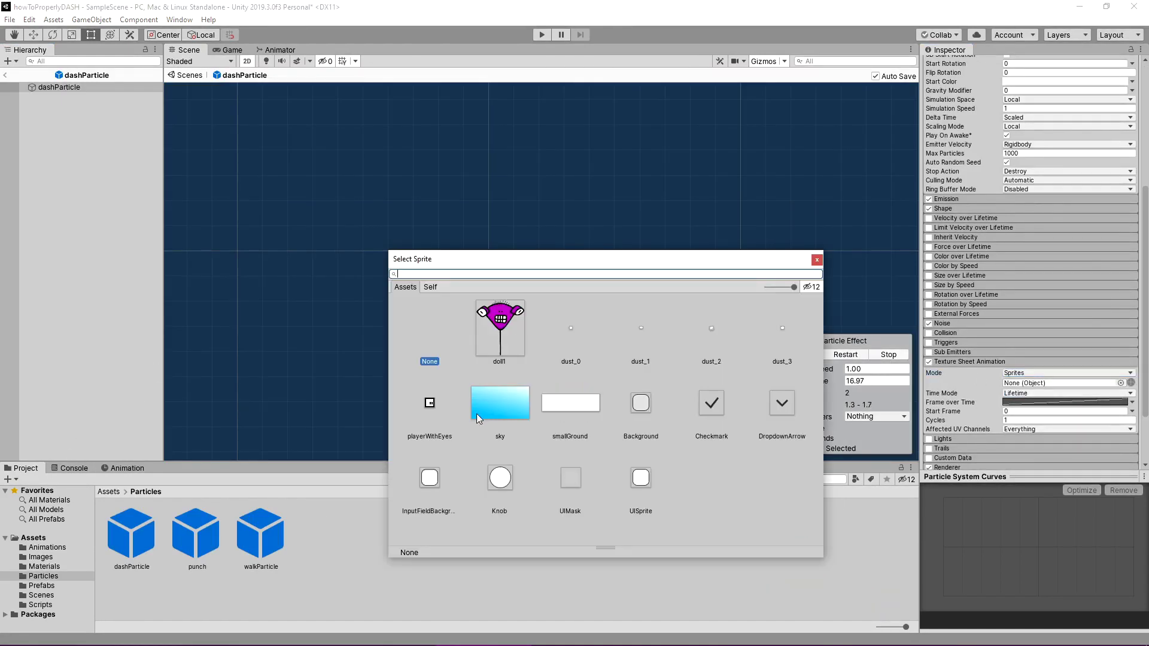
double_click(428, 410)
- Enable Color over Lifetime with the gradient's end alpha faded to 0
left_click(928, 256)
left_click(1084, 267)
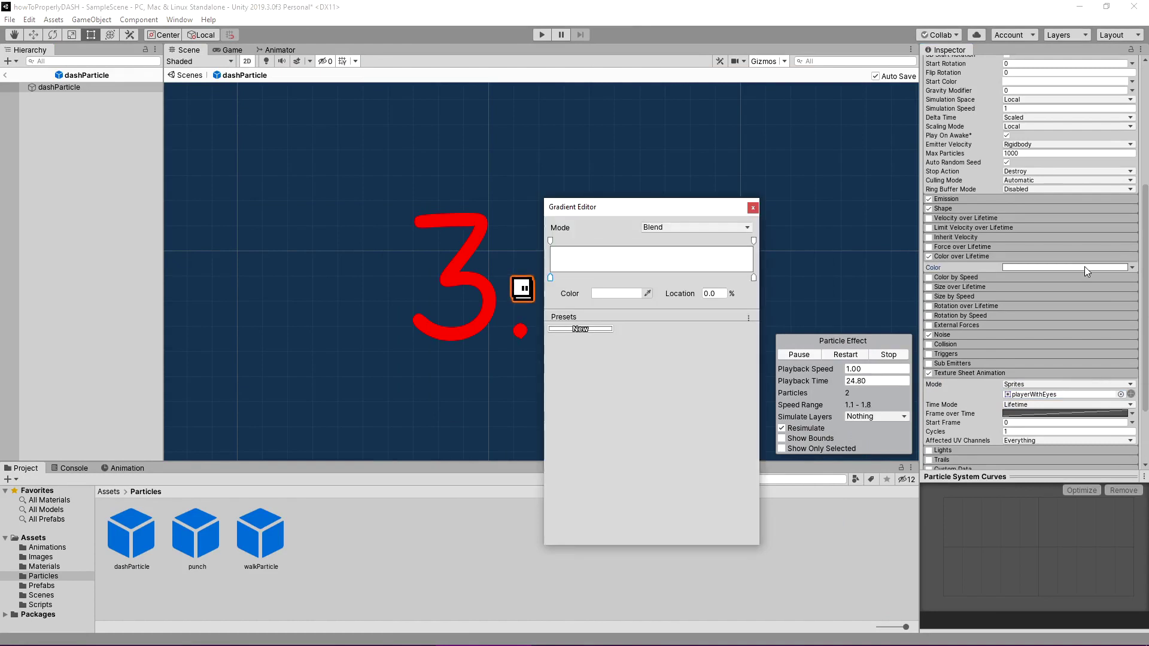
left_click(754, 240)
left_click_drag(628, 293, 593, 293)
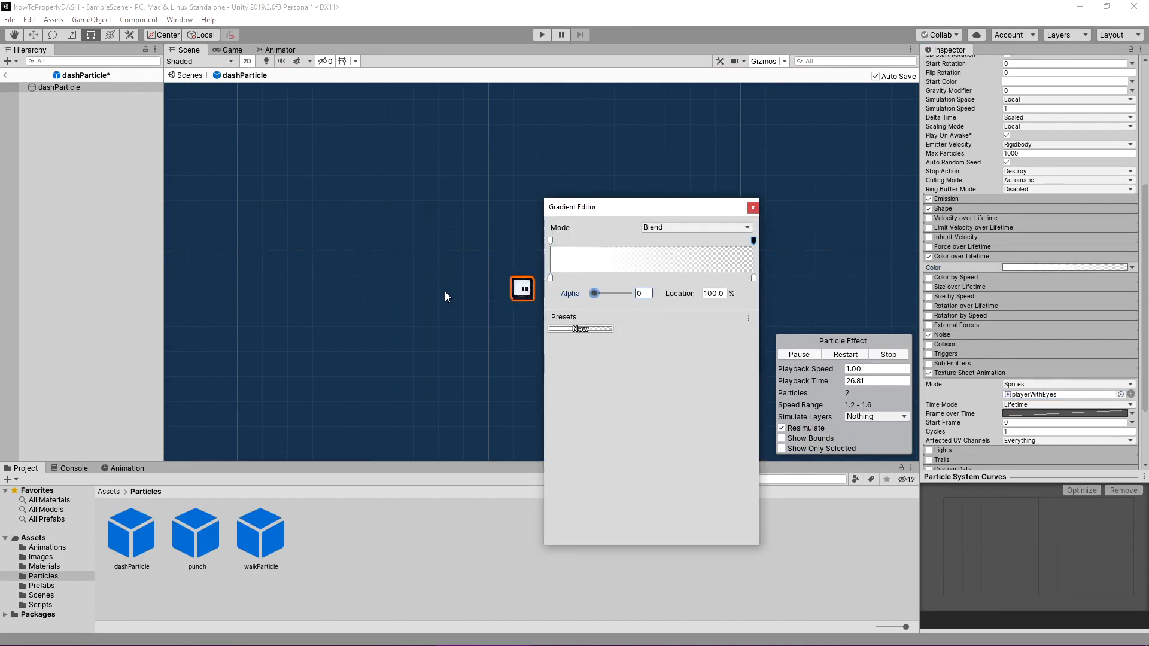
left_click(753, 207)
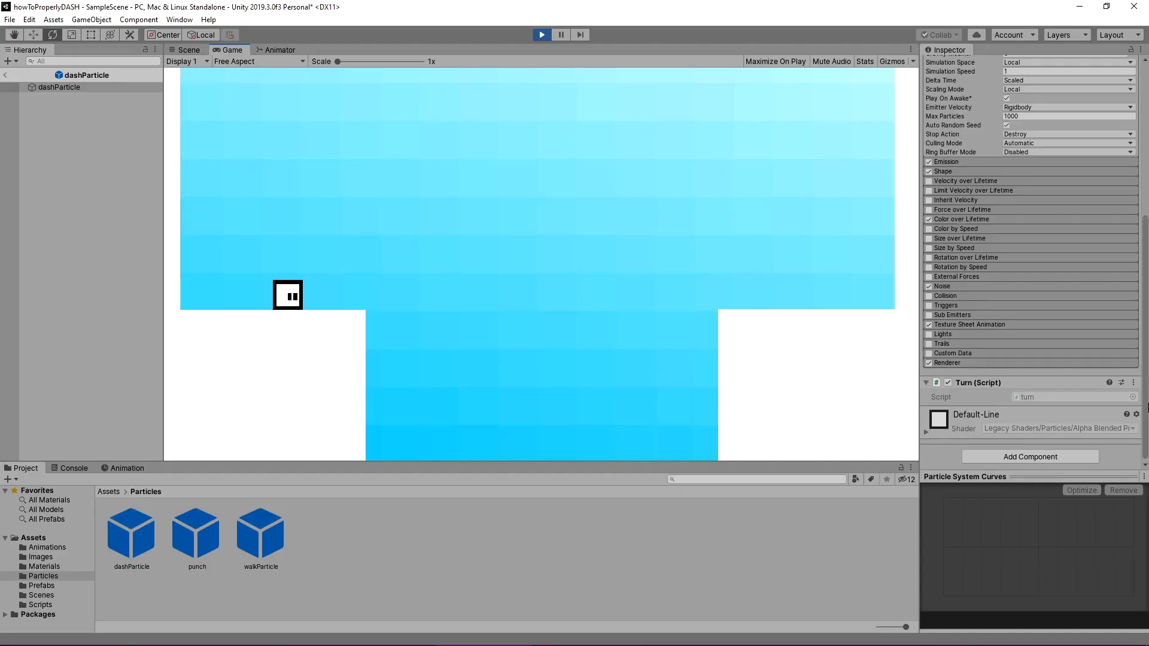
- Dash back and forth several times to check the player-shaped particles and trail
key("space")
key("space")
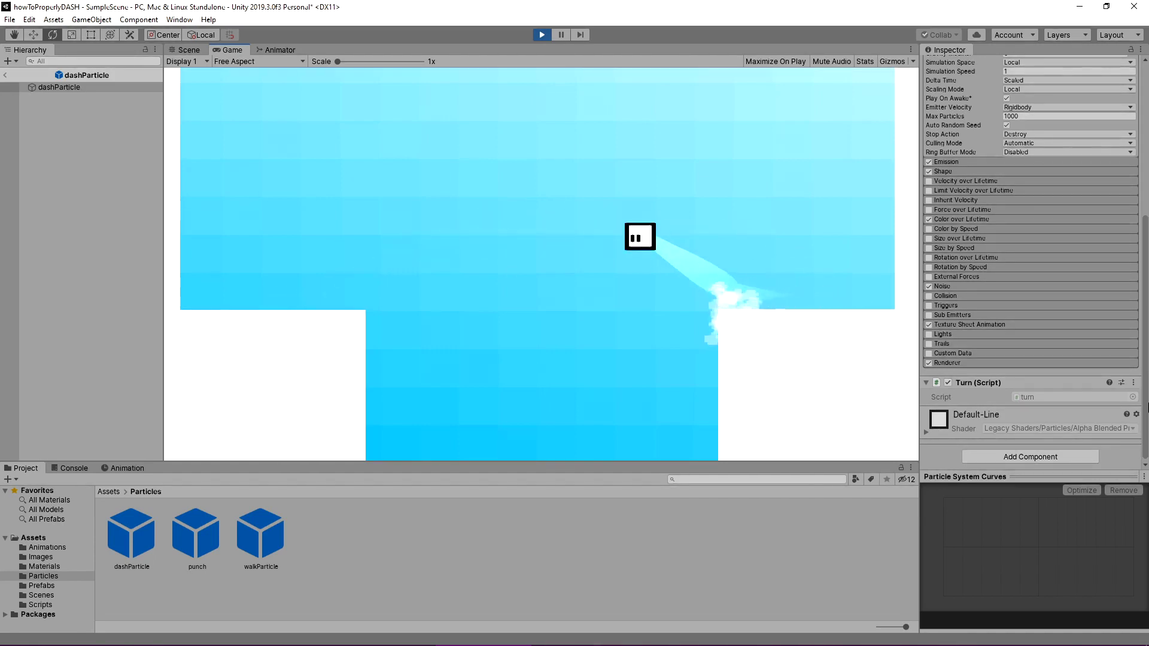
key("space")
key("space")
key("space")
key("space")
key("space")
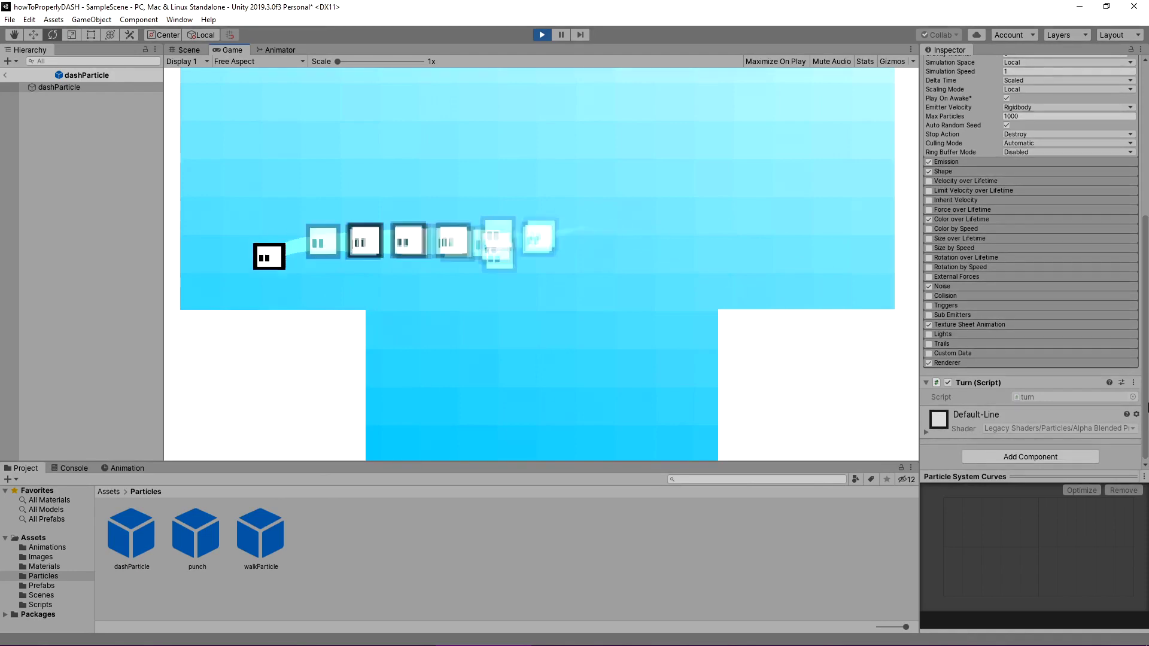
key("space")
key("space")
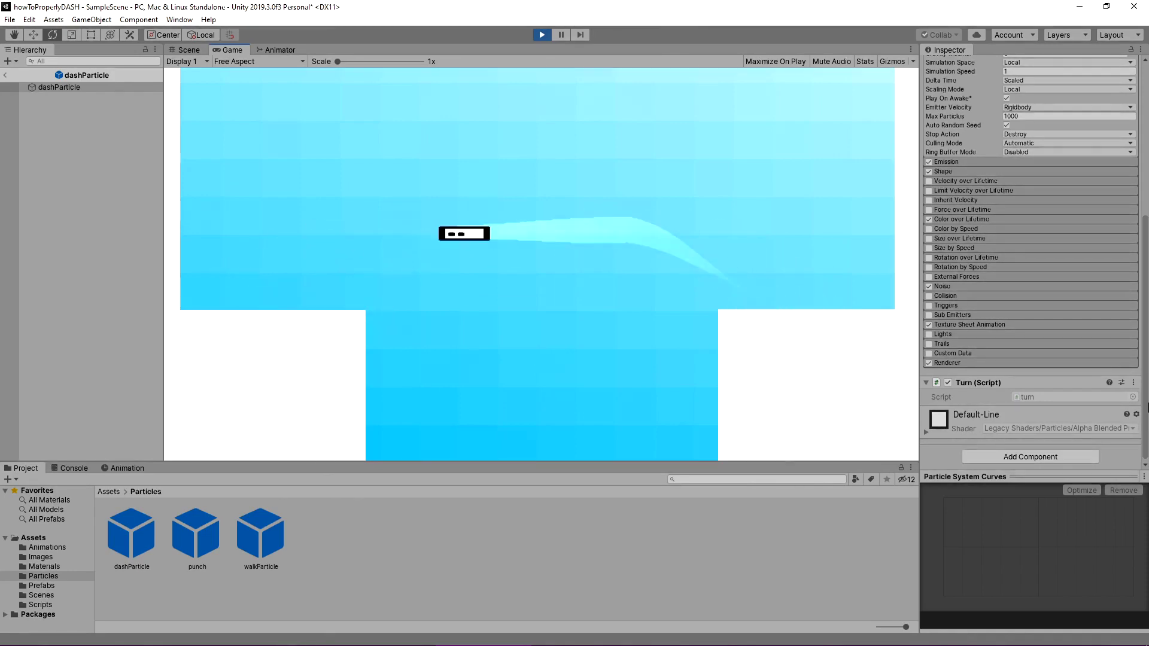
key("space")
key("space")
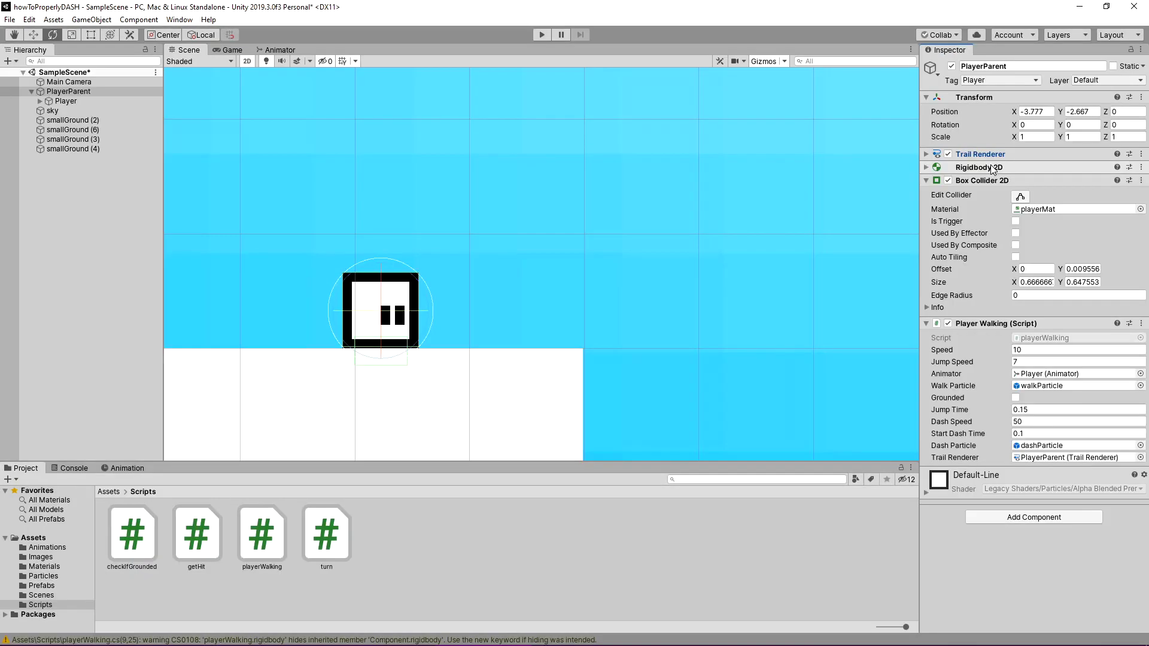
- Inspect the Trail Renderer's Color gradient on the player
left_click(983, 154)
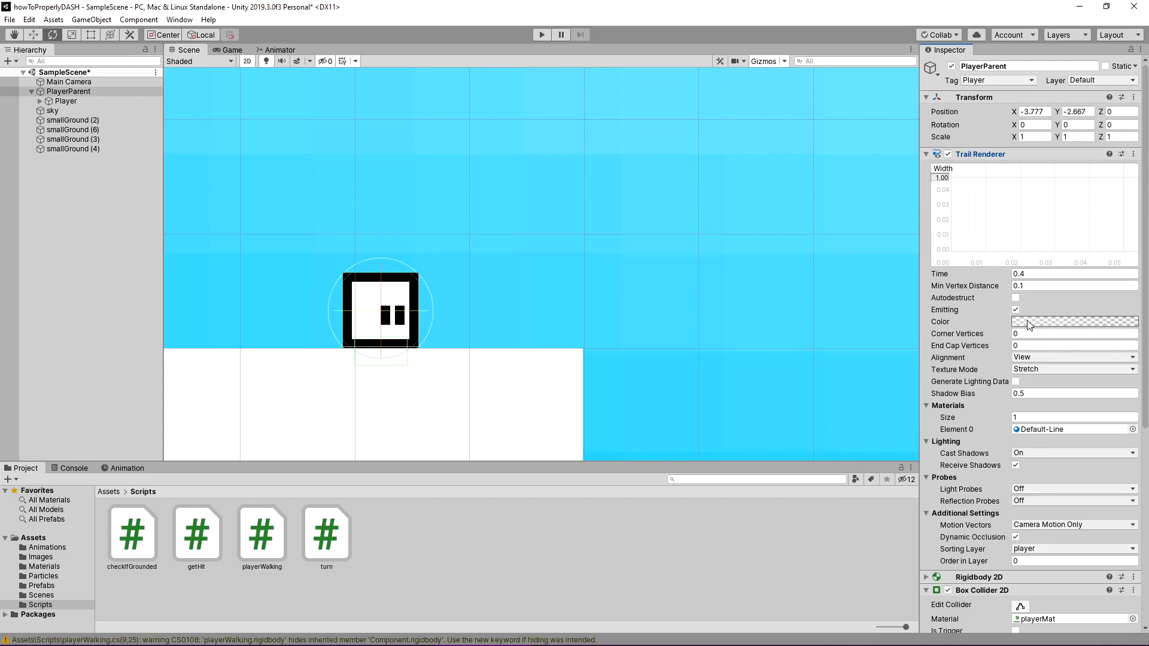
left_click(1028, 323)
left_click(754, 208)
left_click(972, 157)
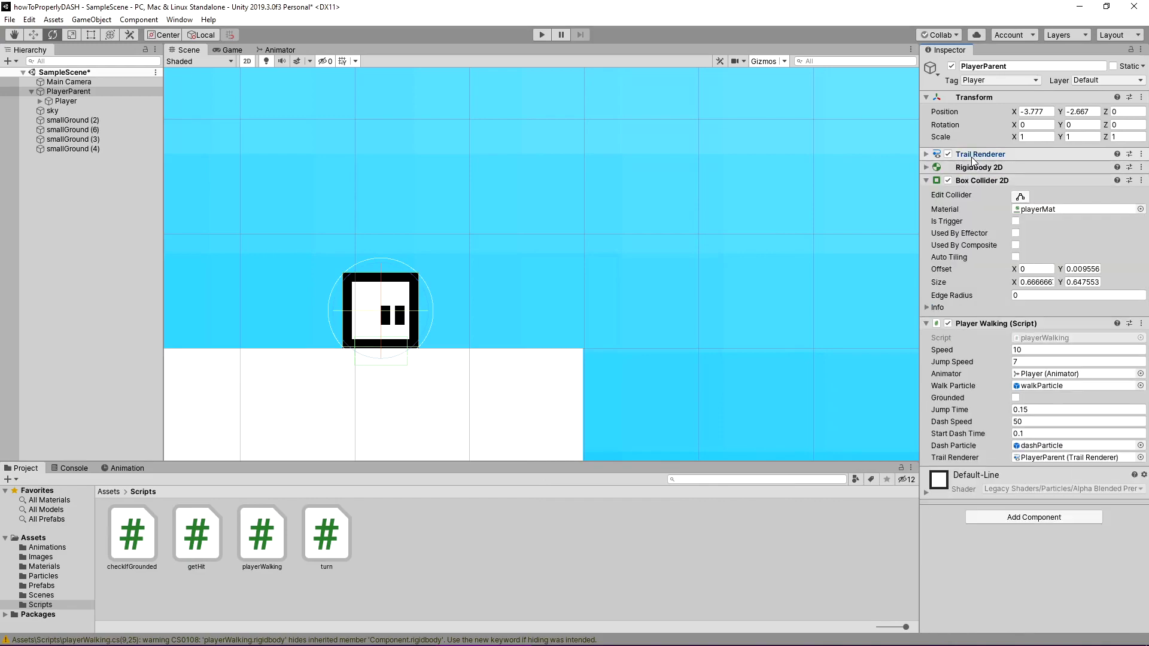
- Open playerWalking and select the trail gradient code on lines 131–136 and 140–145
double_click(1055, 340)
left_click_drag(504, 310, 274, 242)
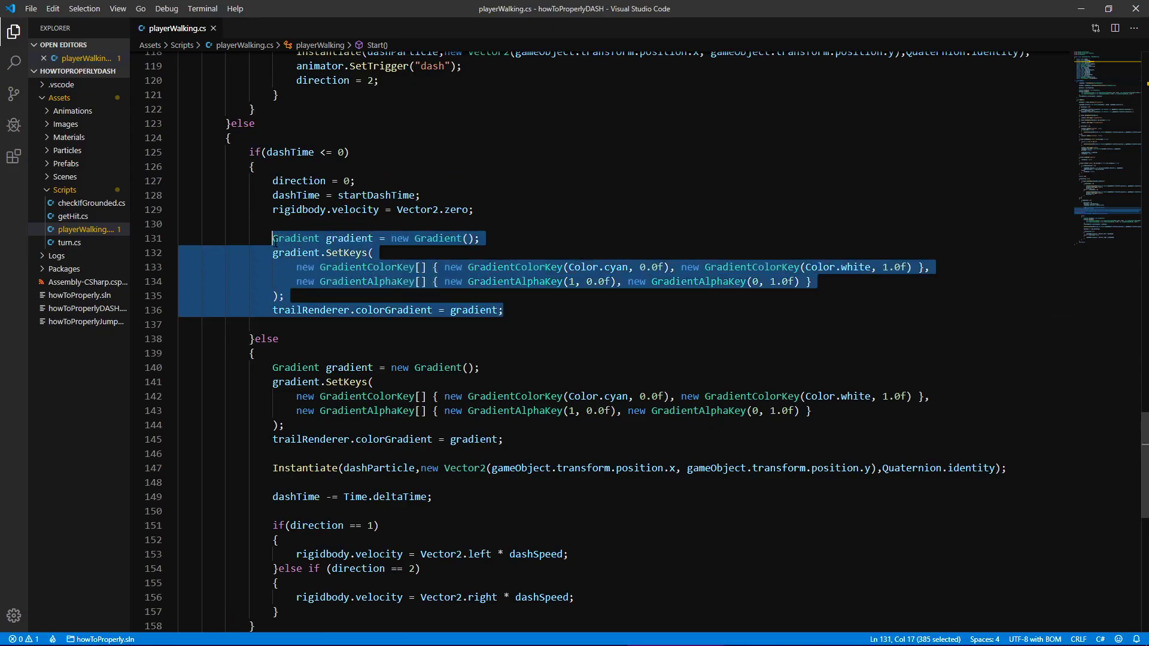
left_click_drag(504, 439, 278, 367)
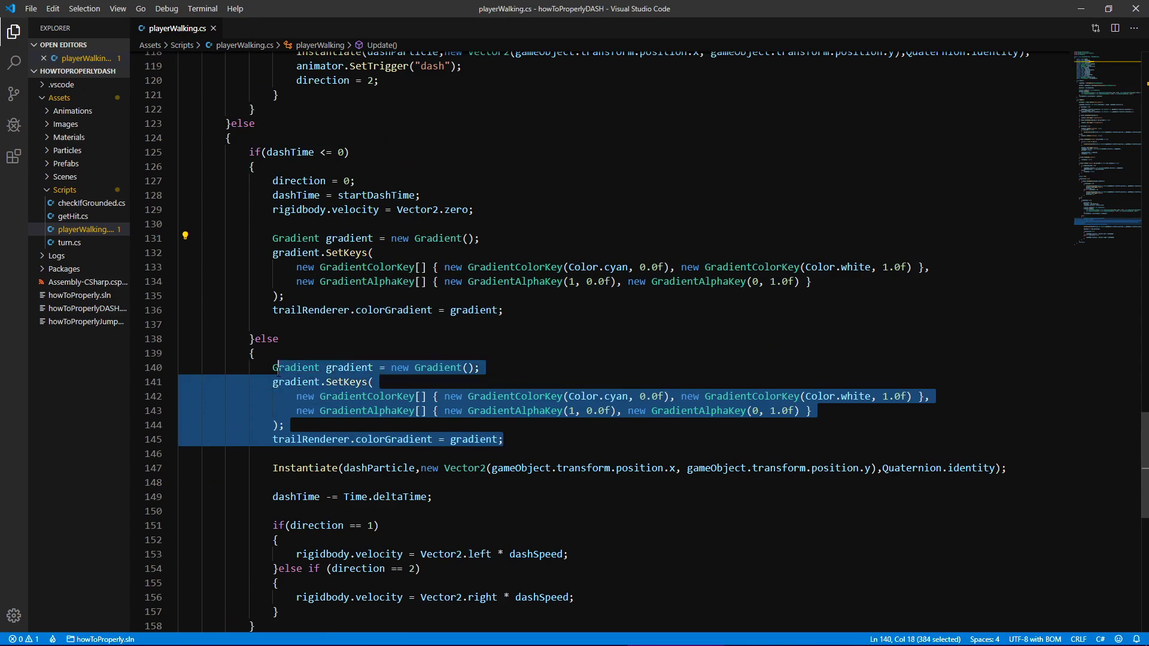
left_click(538, 438)
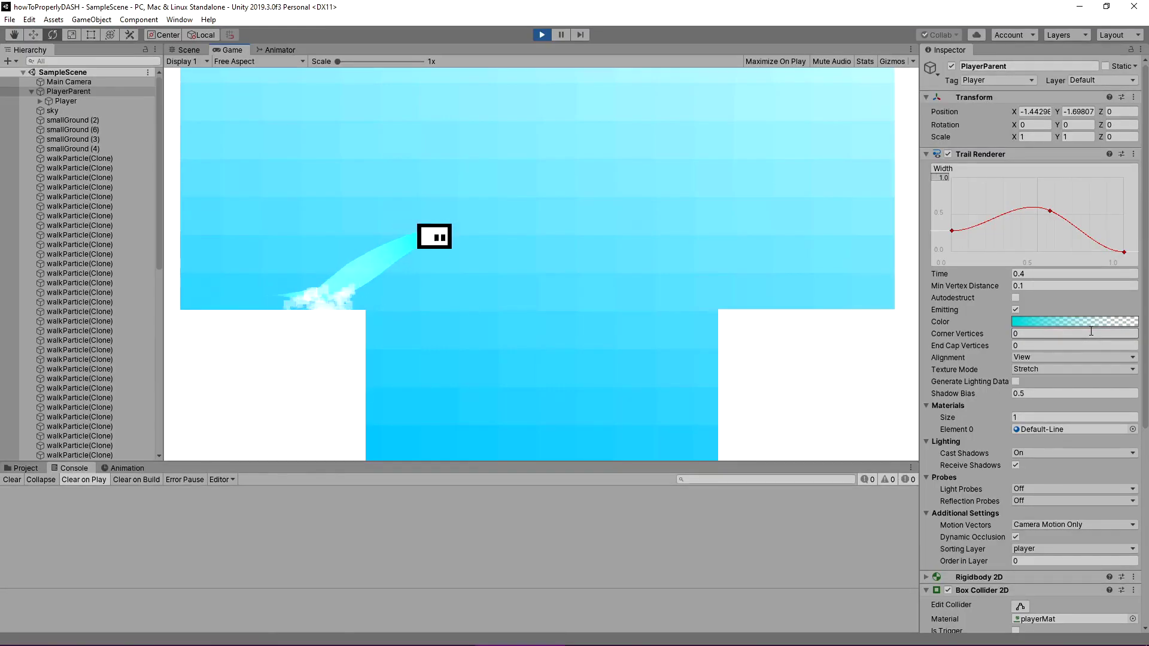
- Dash left, right and up-left several times to check the cyan trail, then stop
key("Left")
key("space")
key("Right")
key("space")
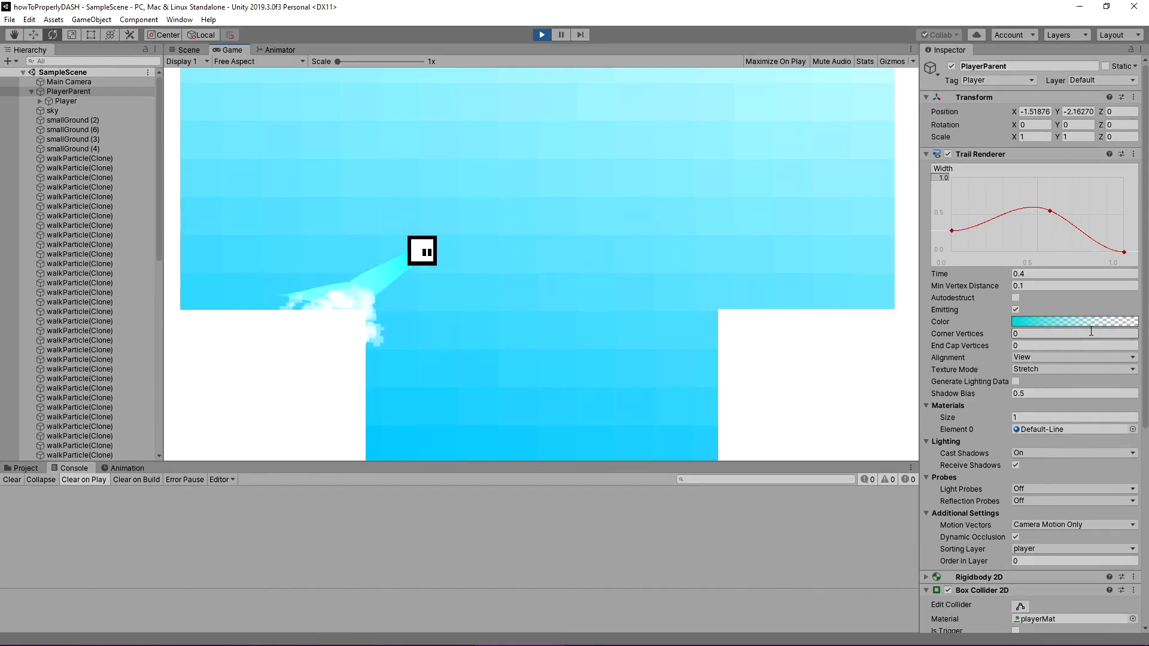
key("Left")
key("space")
key("space")
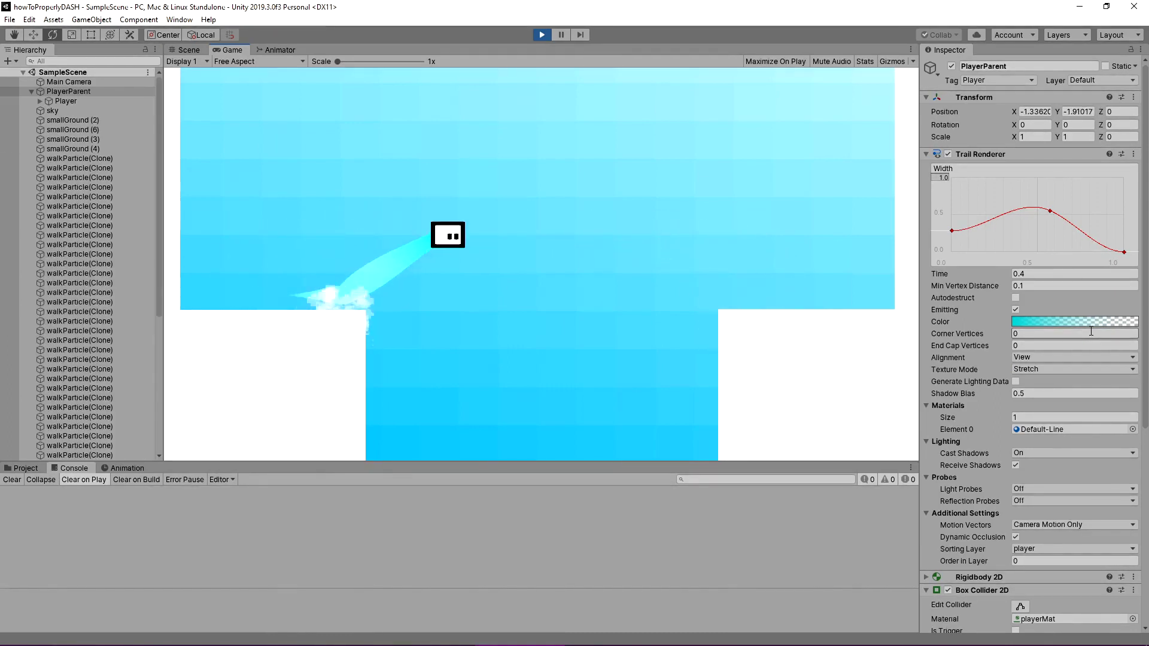
key("Left")
key("space")
key("Right")
left_click(542, 35)
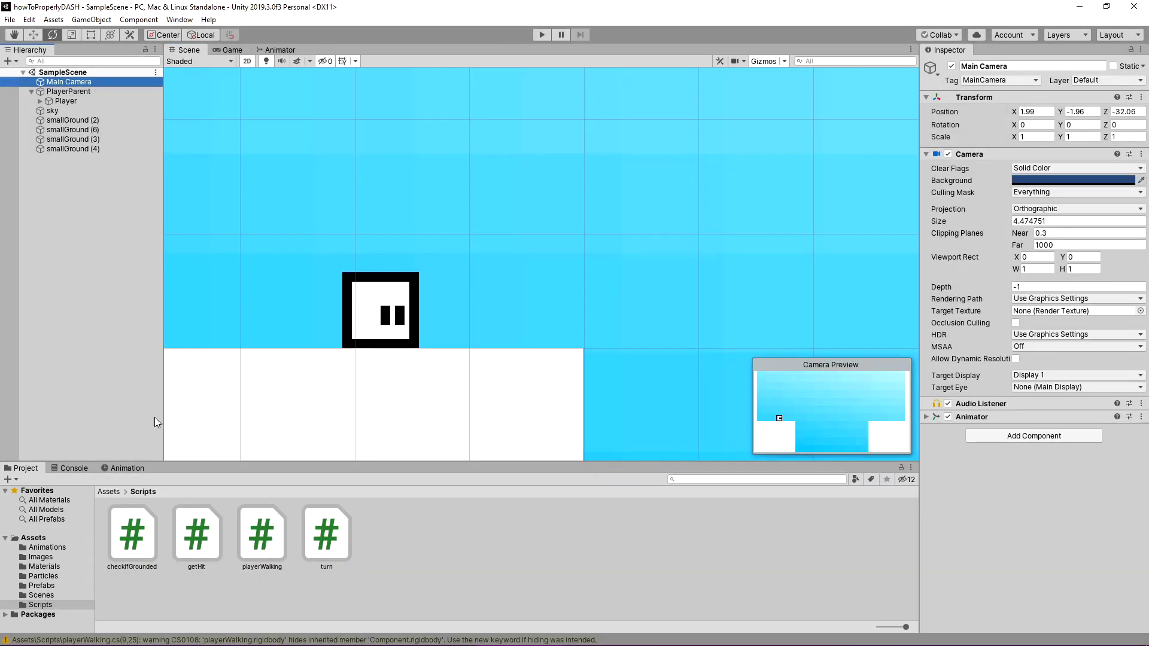
- Create a new Main Camera animation clip named 'camZoomIn' in the Assets/Animations folder
scroll(383, 269, "down", 3)
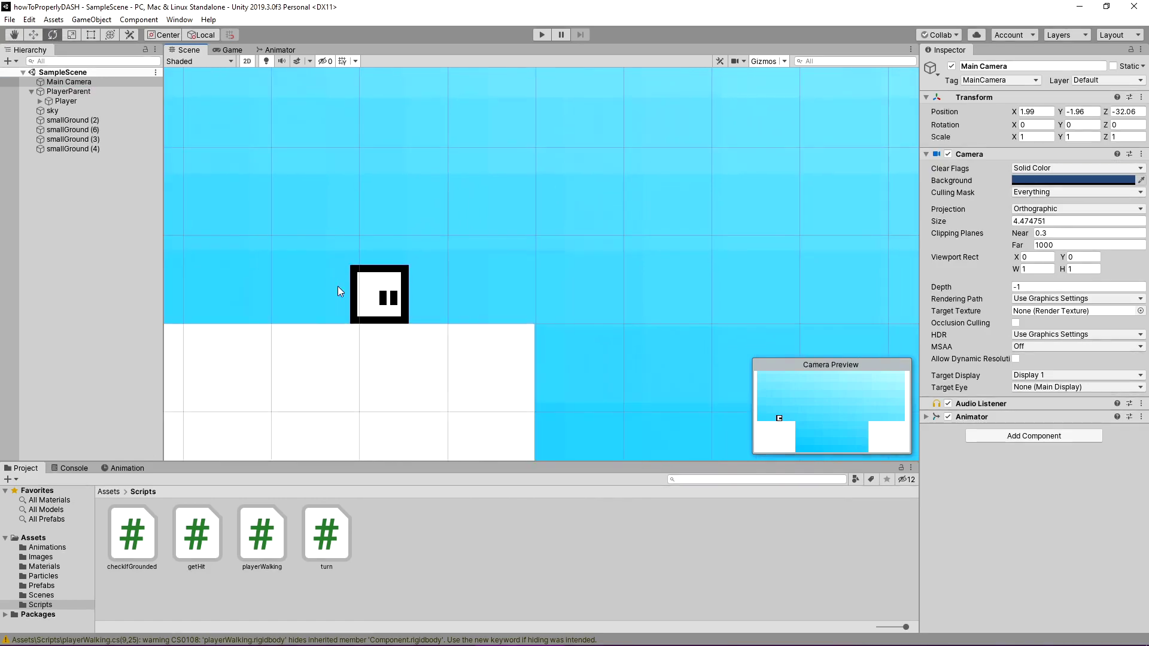
left_click(114, 469)
left_click(35, 491)
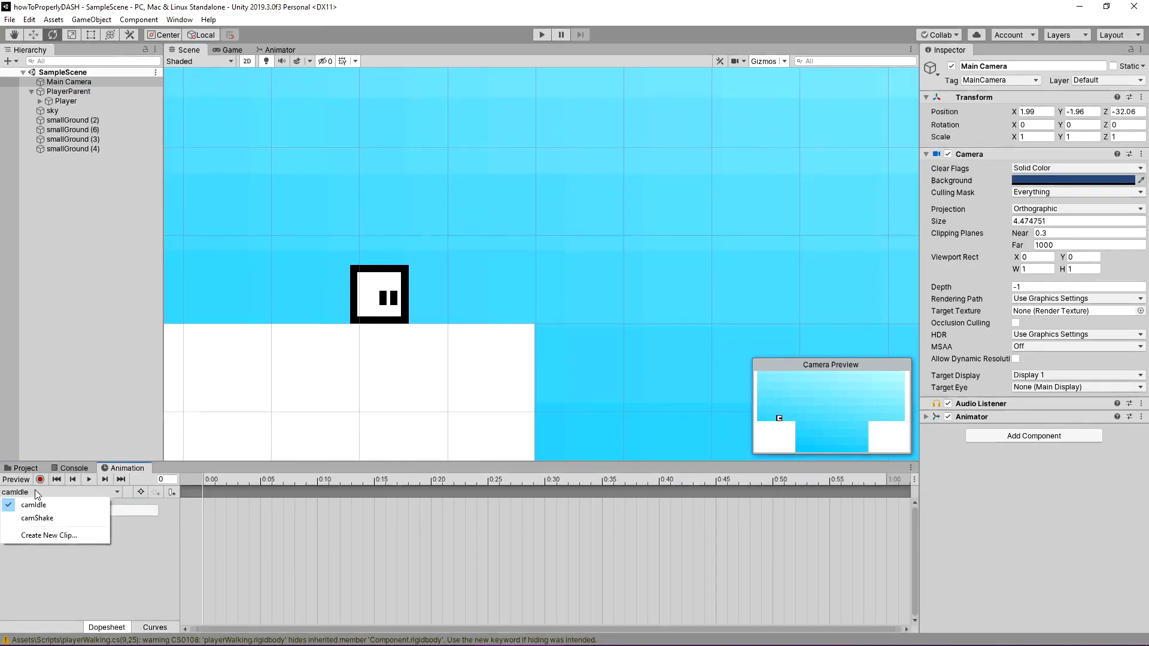
left_click(63, 533)
left_click(527, 157)
double_click(377, 231)
triple_click(359, 390)
type("camZoomIn")
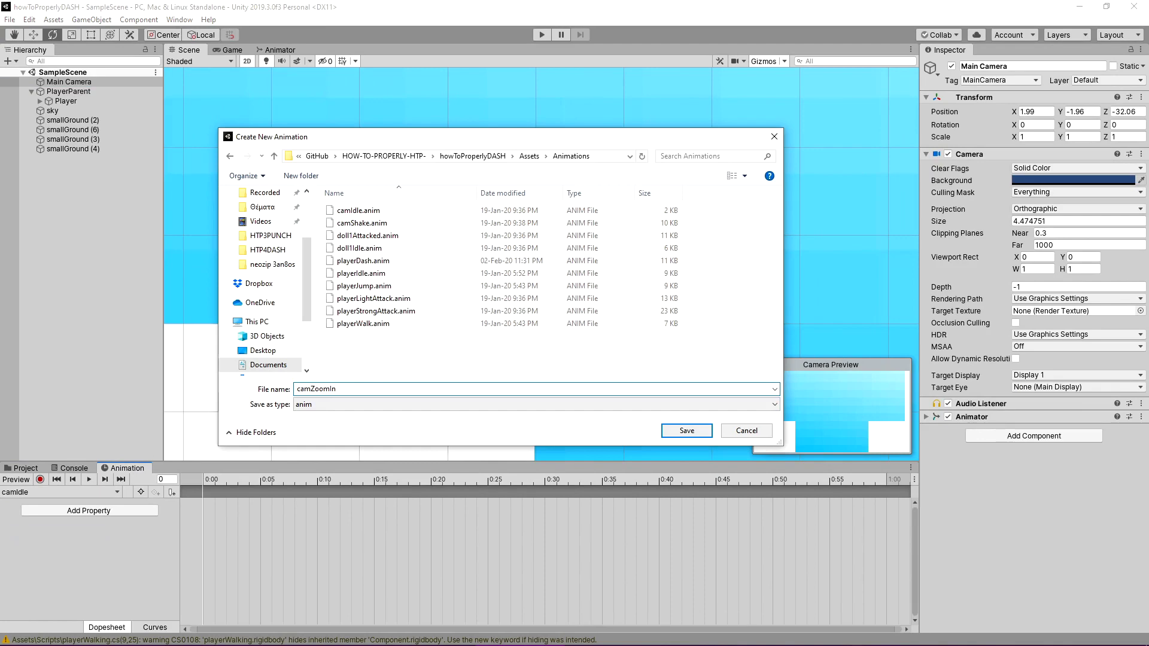
key("Return")
- Record Size keyframes shrinking the camera, then restoring 4.4748 at 0:10, and preview
left_click(41, 480)
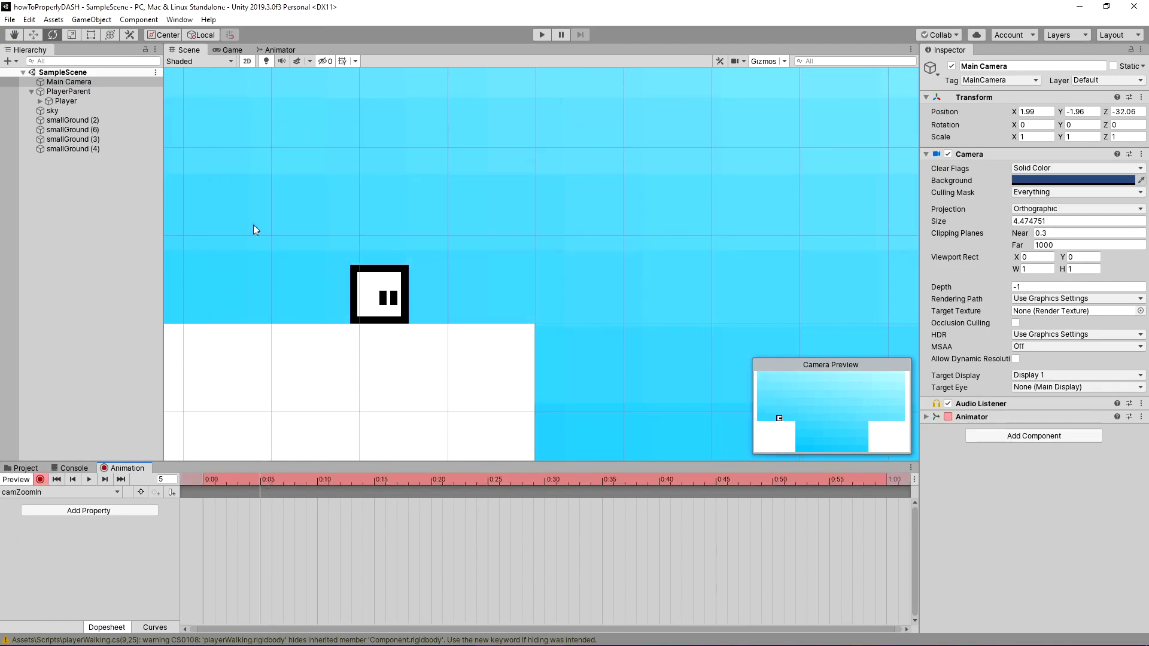
scroll(363, 303, "down", 5)
left_click_drag(565, 426, 569, 415)
double_click(311, 530)
left_click(89, 479)
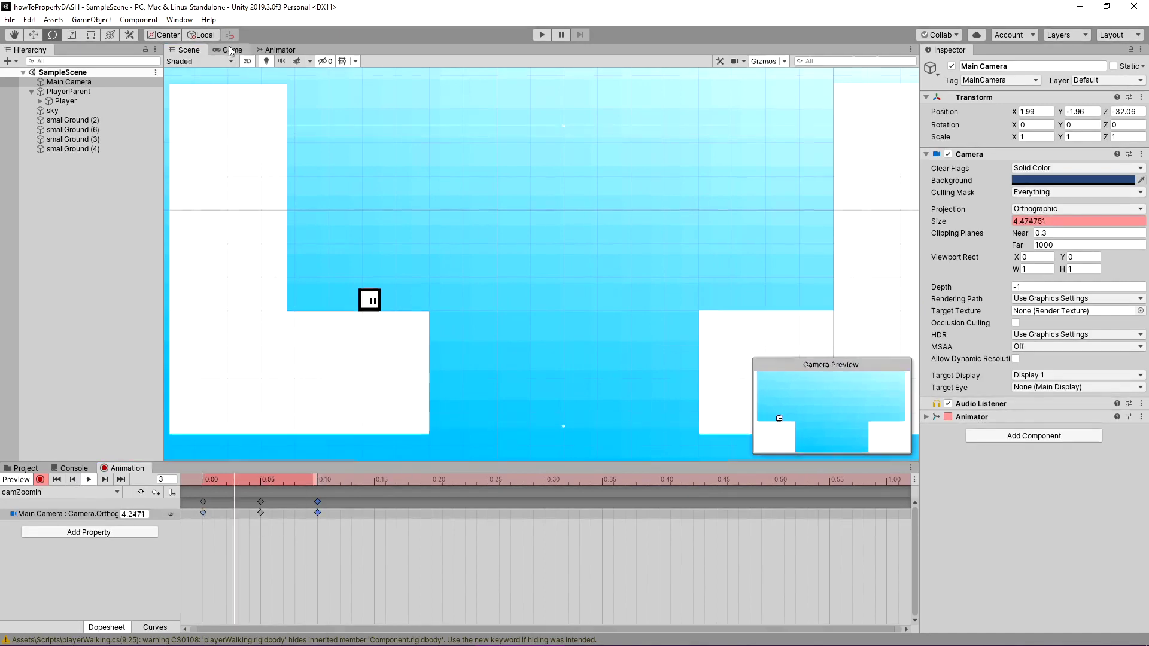
left_click(229, 49)
left_click(196, 48)
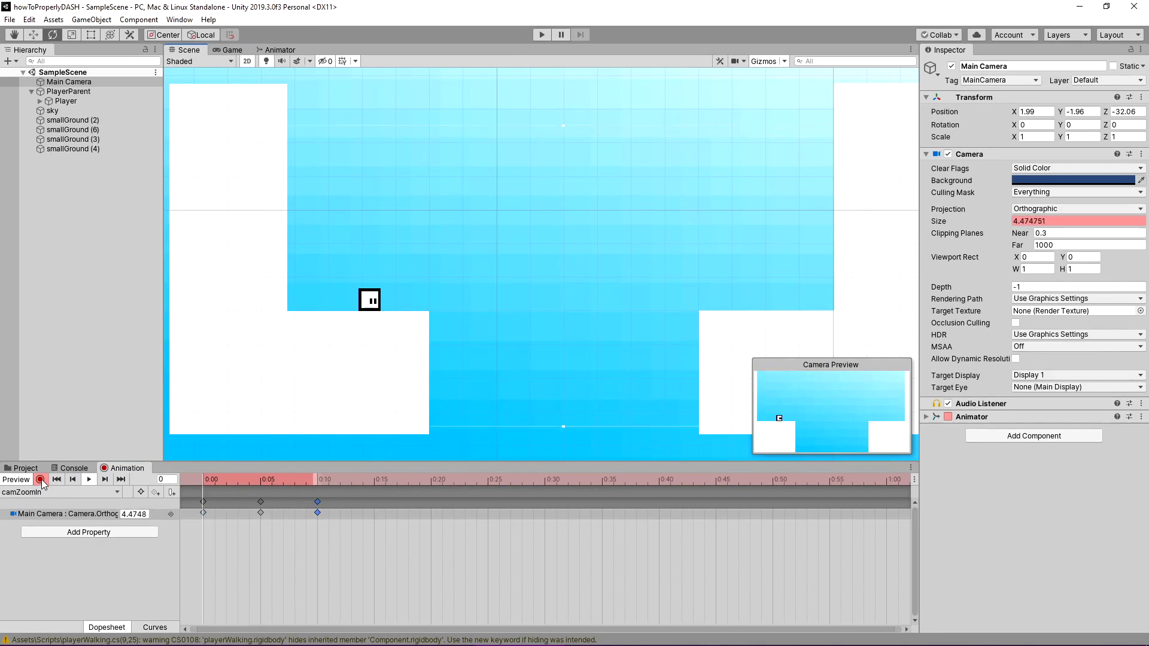
left_click(41, 479)
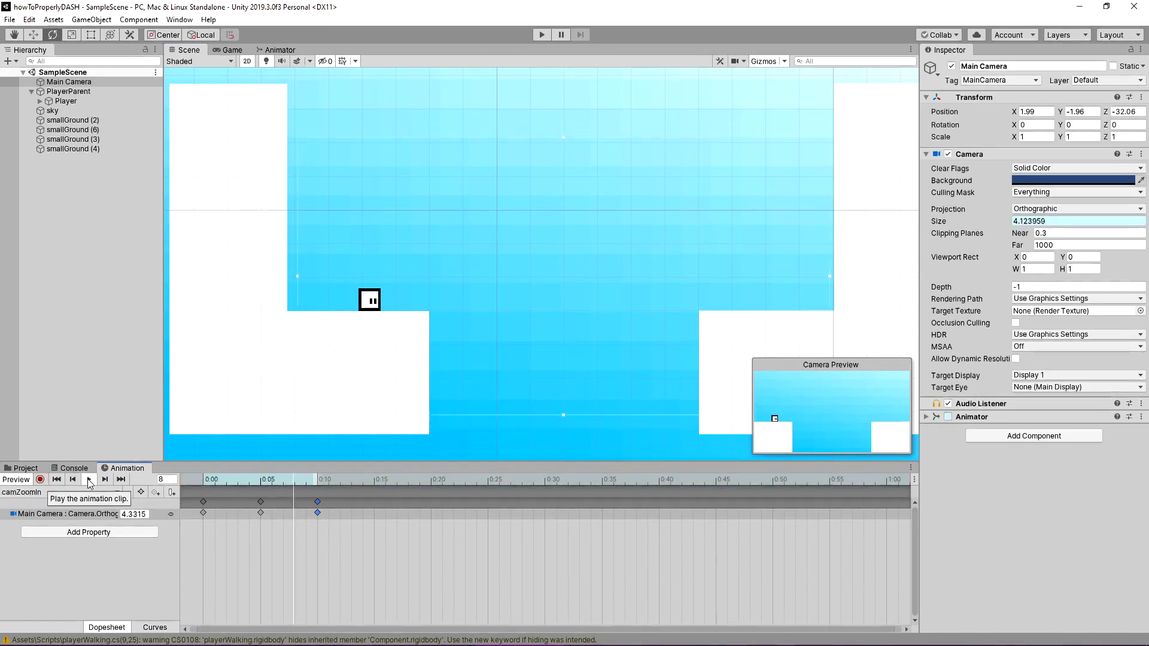
- Move the camZoomIn state aside in the camera's Animator graph and select camIdle
left_click(277, 50)
left_click_drag(494, 274, 693, 288)
left_click(612, 342)
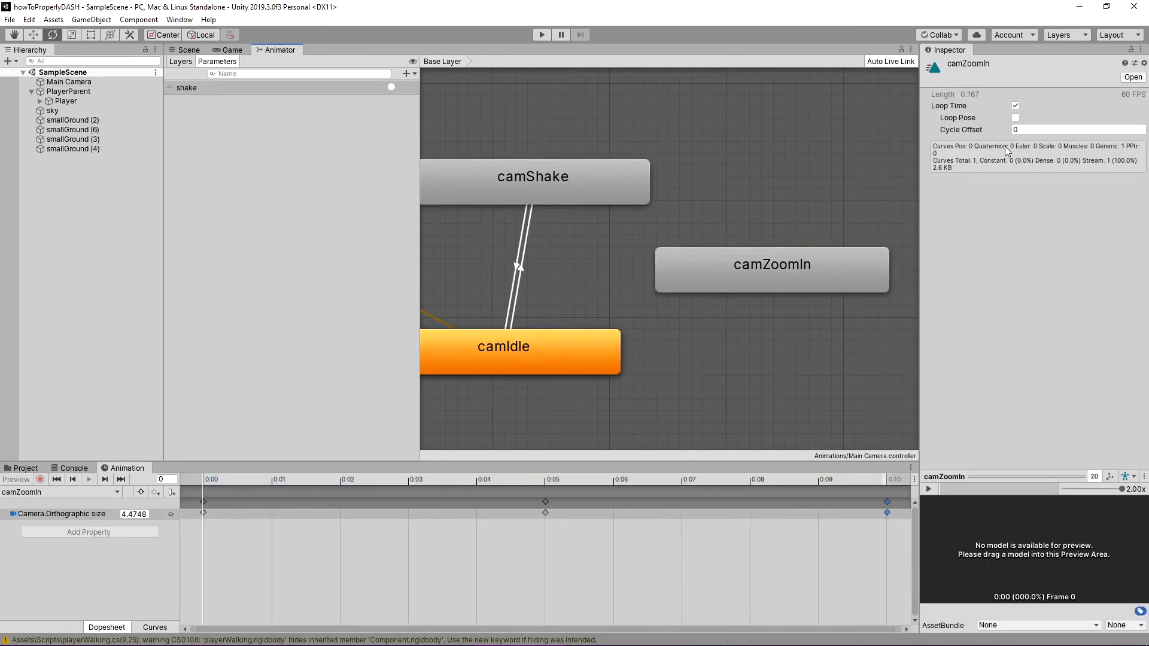
- Add a camIdle → camZoomIn transition without exit time
right_click(546, 350)
left_click(568, 357)
left_click(716, 278)
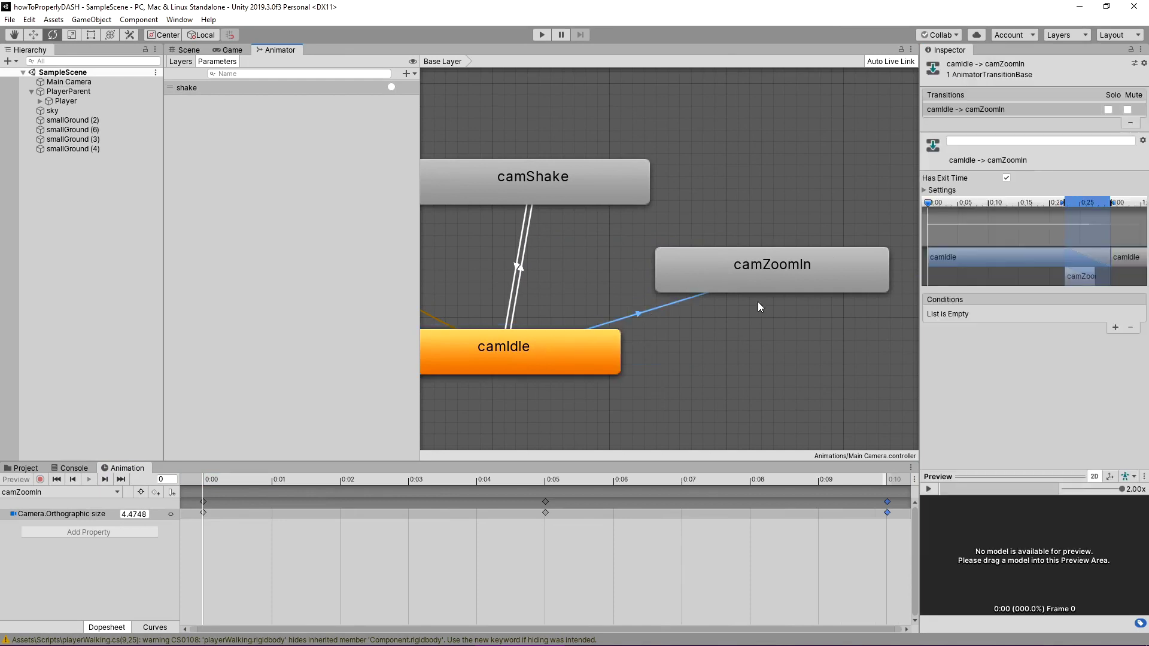
left_click_drag(1064, 206, 937, 225)
left_click(1006, 178)
- Create a 'zoomin' trigger parameter and make it the zoom transition's condition
left_click(406, 73)
left_click(428, 128)
type("zoomin")
key("Return")
left_click(1115, 327)
left_click(984, 313)
left_click(951, 357)
- Add a transition from camZoomIn back to camIdle
right_click(816, 292)
left_click(843, 299)
left_click(584, 343)
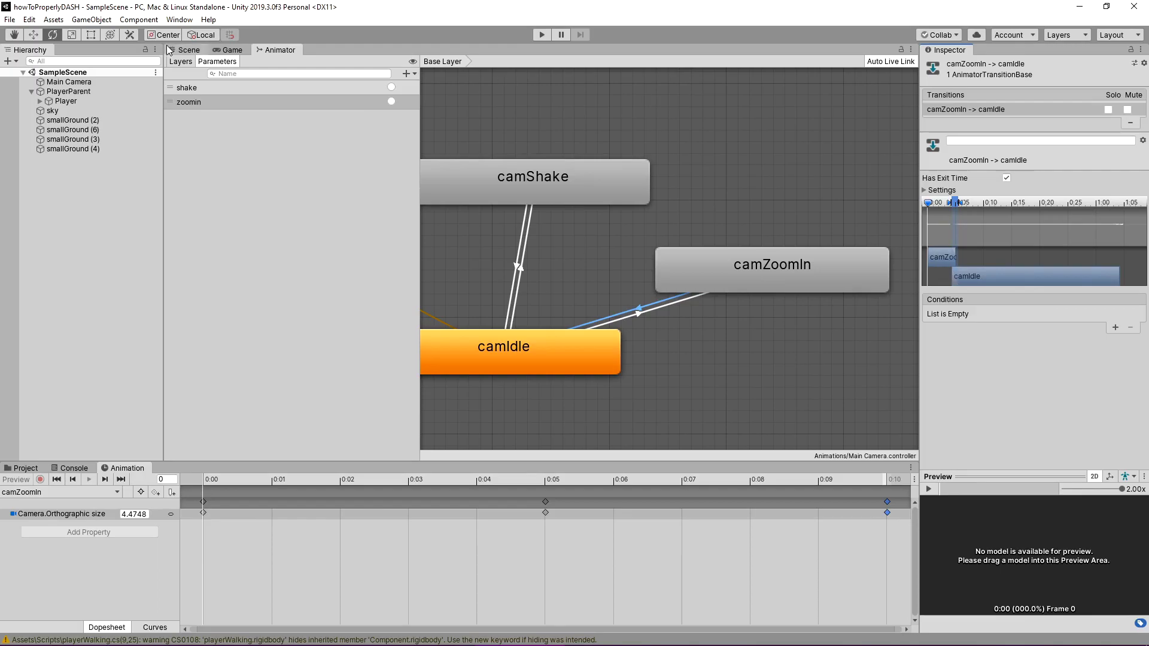
- Check the zoomin trigger calls on lines 118 and 124 of the script
key("alt+Tab")
triple_click(486, 326)
left_click(474, 419)
triple_click(475, 418)
left_click(499, 445)
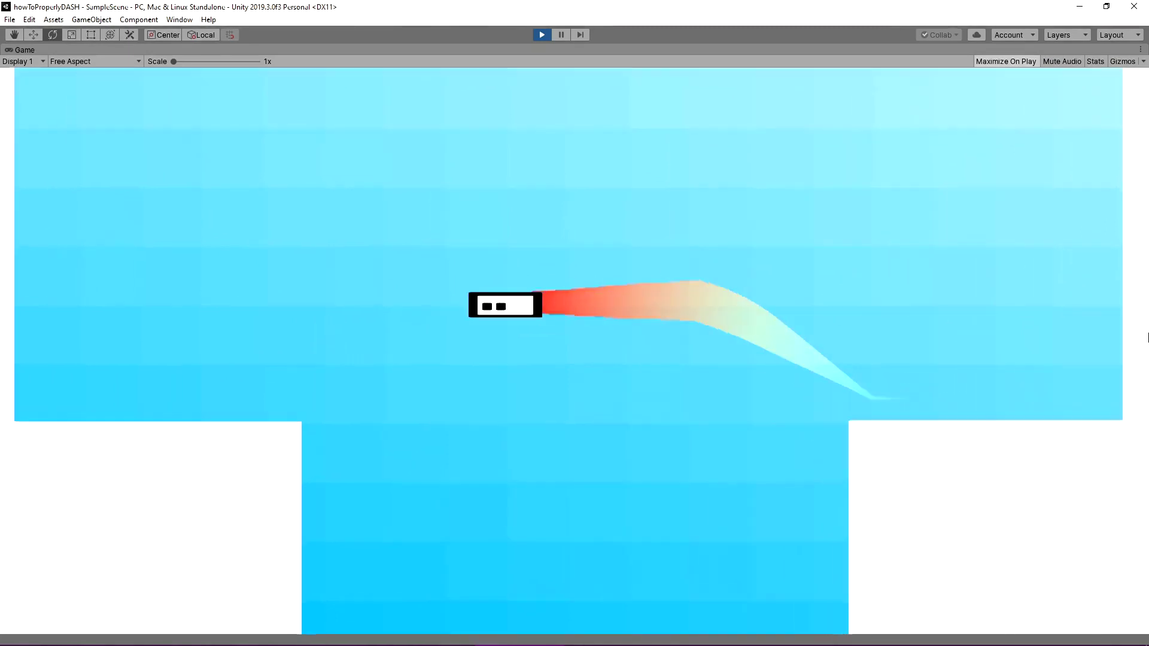
- Jump off the left ledge and dash right with Left Shift to show all effects
key("space")
key("shift")
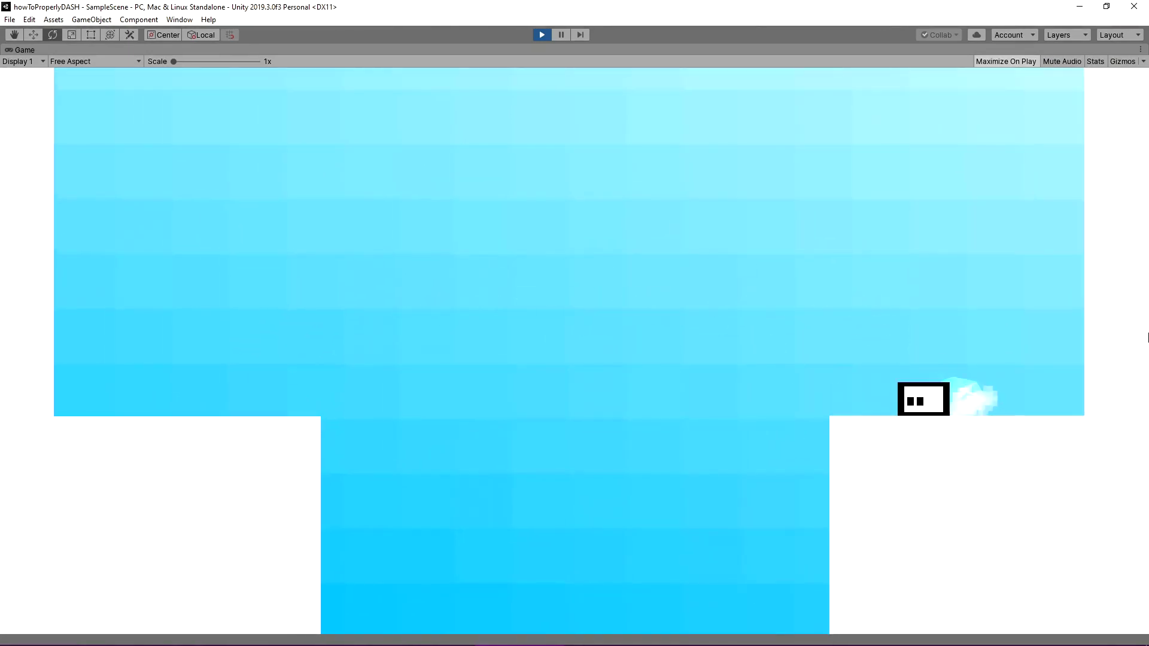